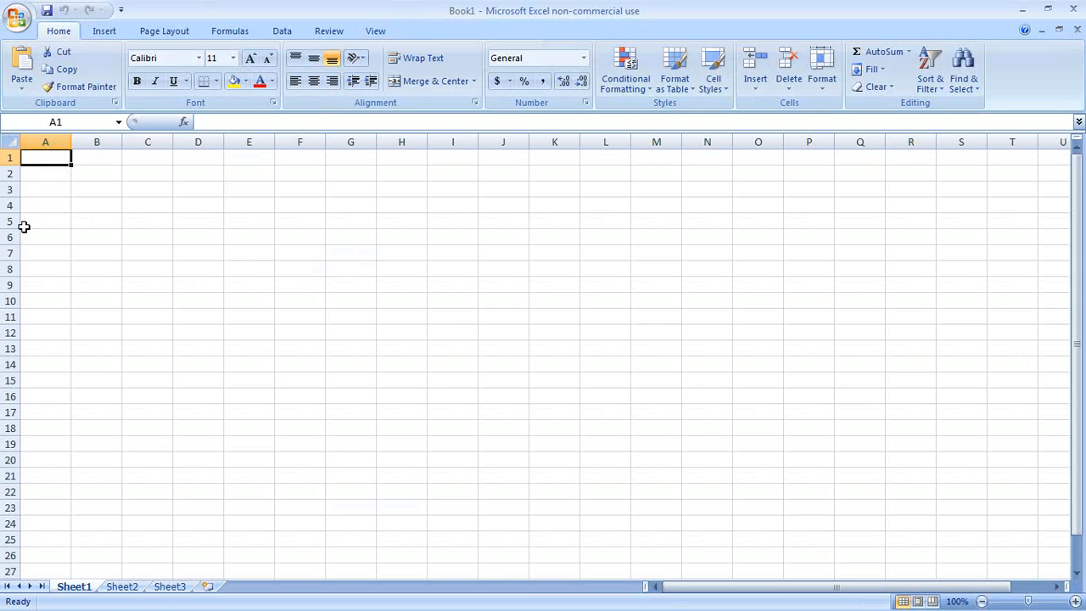
left_click(13, 140)
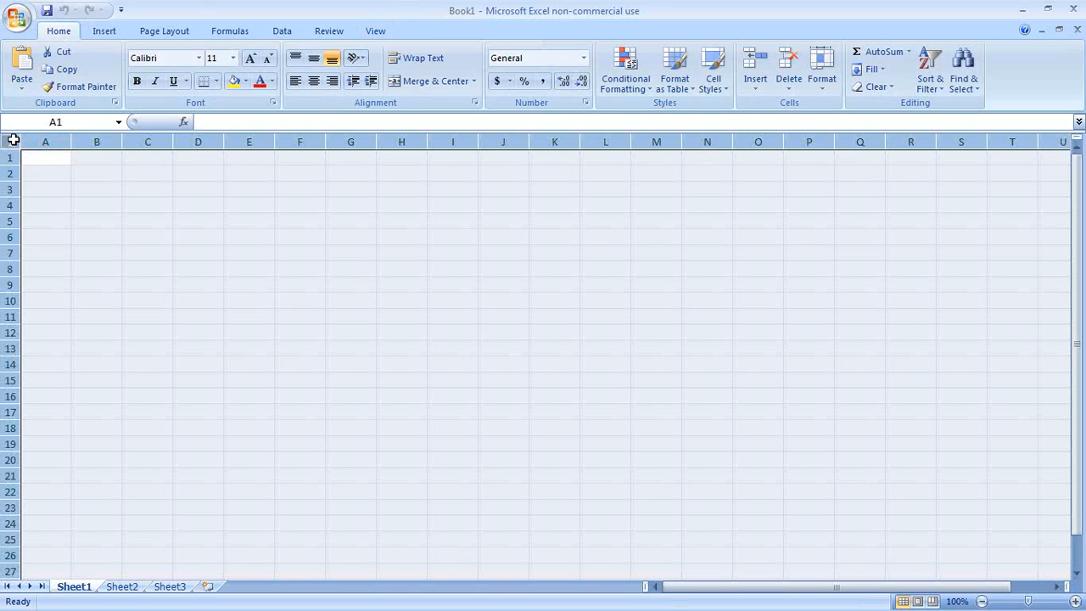
left_click(58, 153)
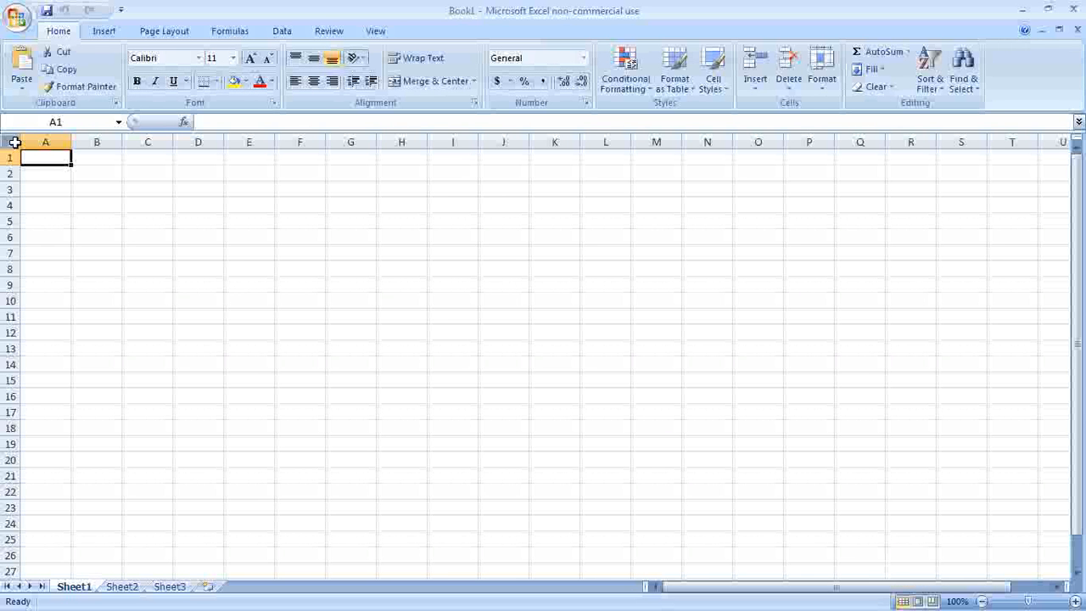
left_click(15, 142)
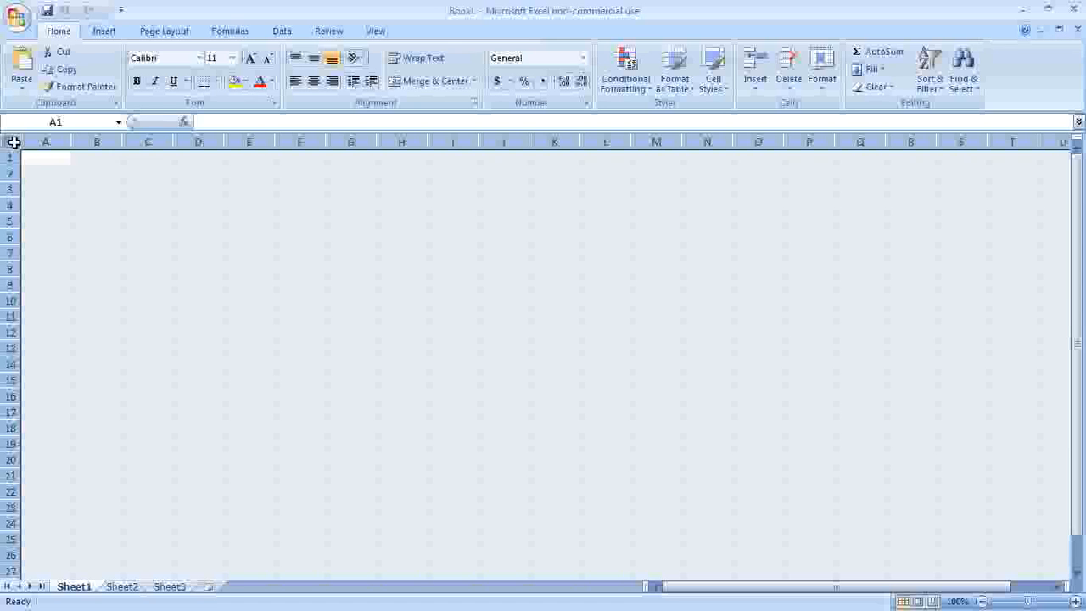
left_click(120, 211)
left_click(54, 158)
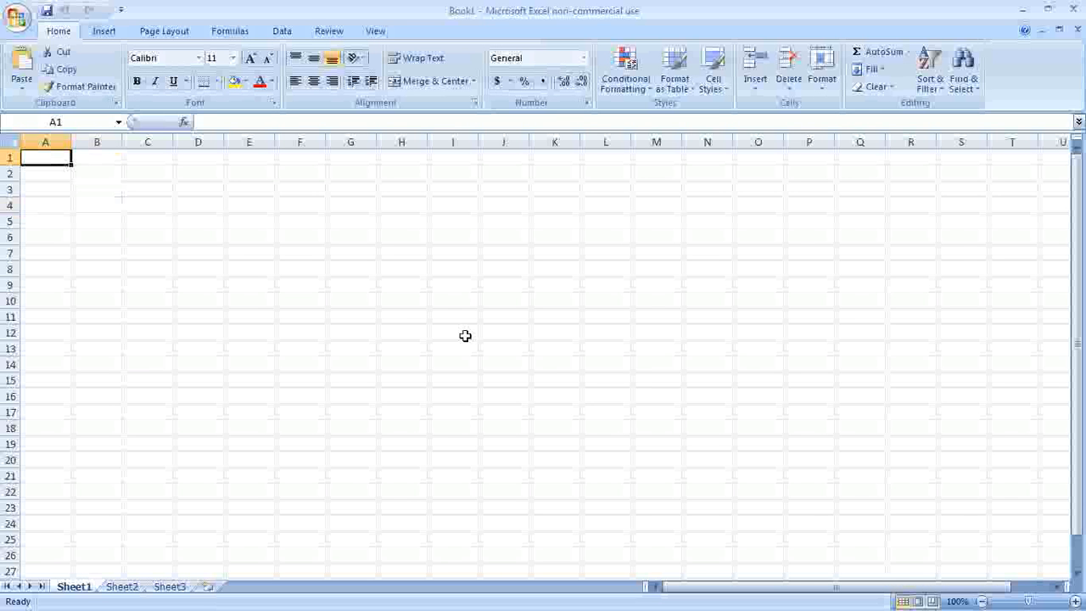
Set the row height of the entire worksheet to 30
left_click(11, 142)
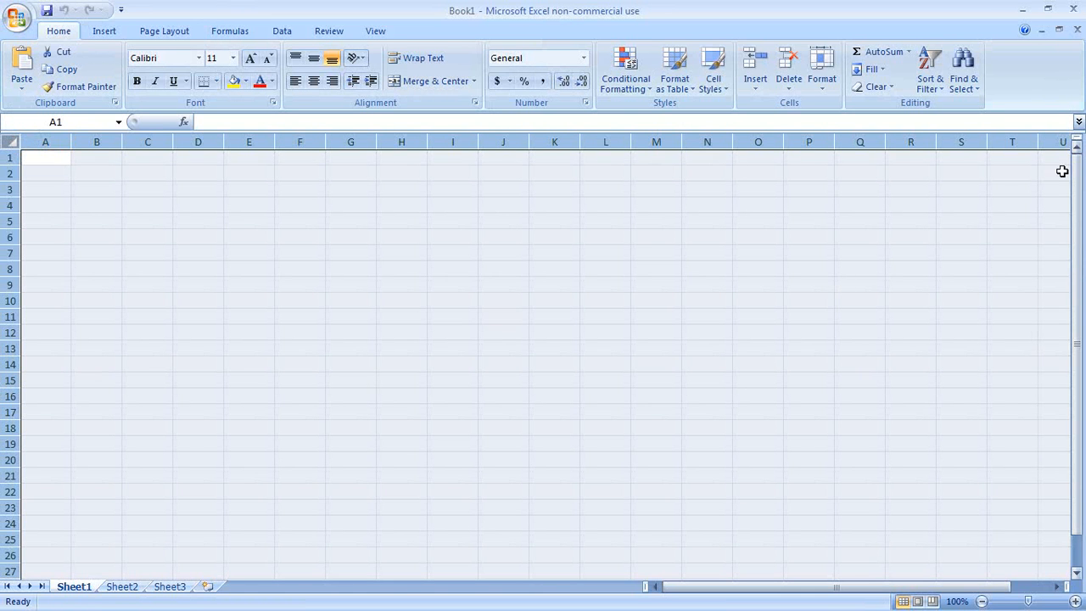
left_click(823, 80)
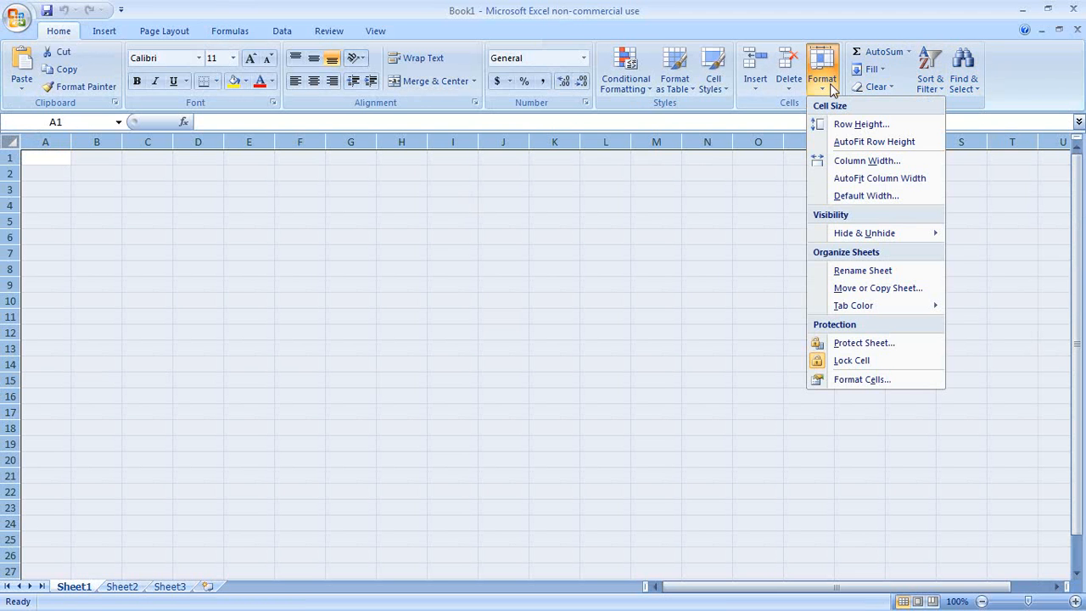
left_click(848, 124)
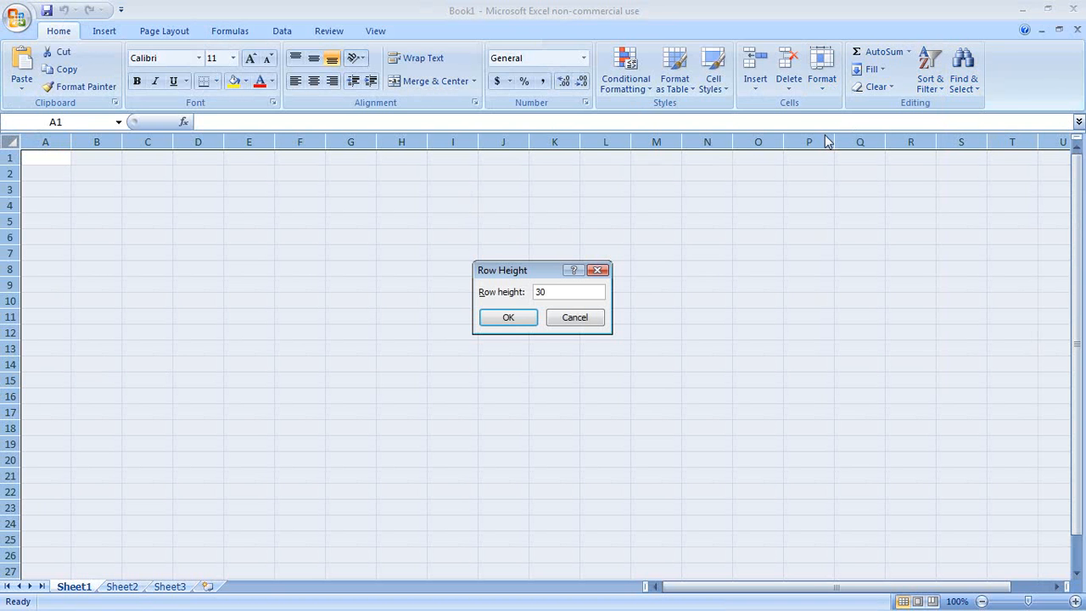
key("Return")
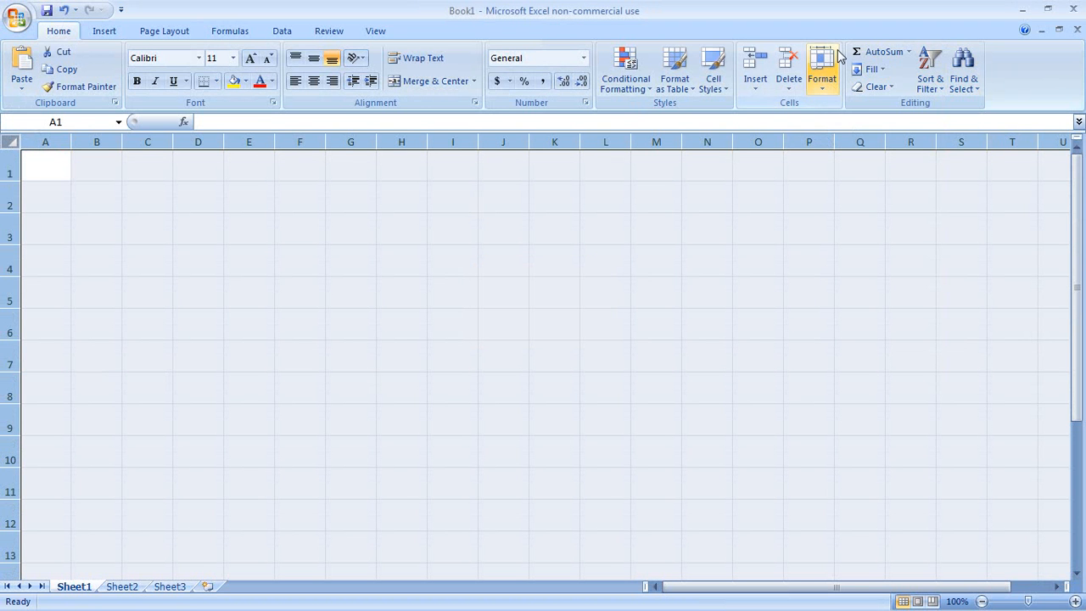
Set the column width of the entire worksheet to 15 and clear the whole-sheet selection
left_click(837, 65)
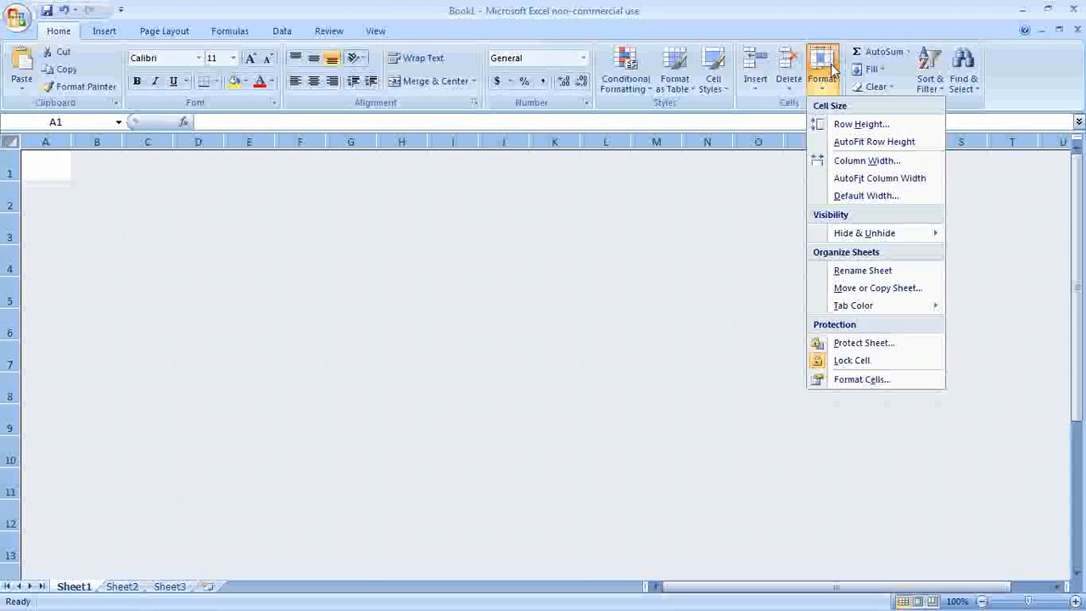
left_click(848, 161)
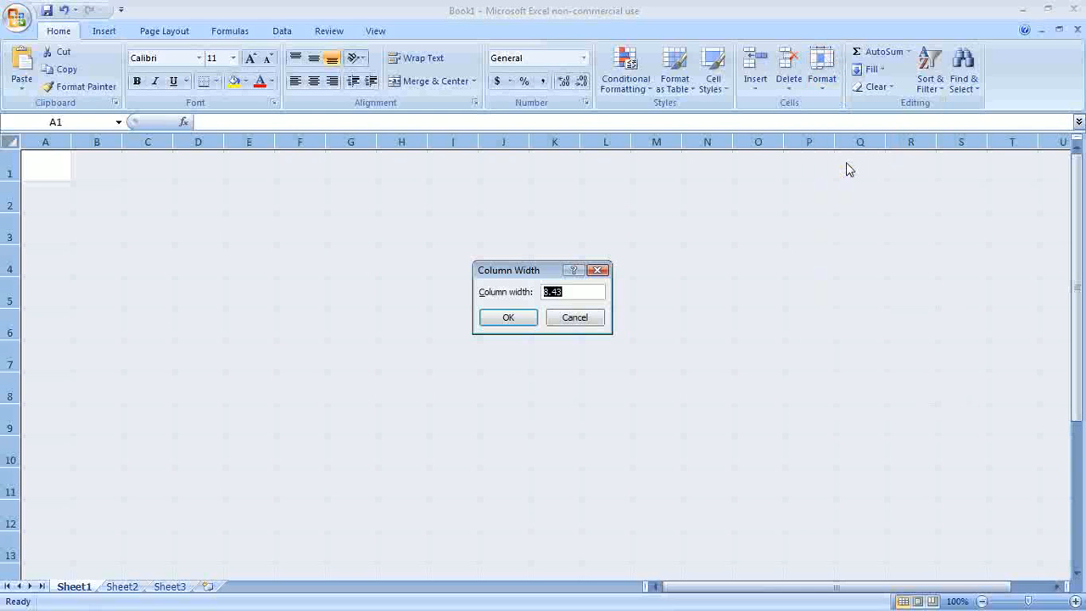
type("15")
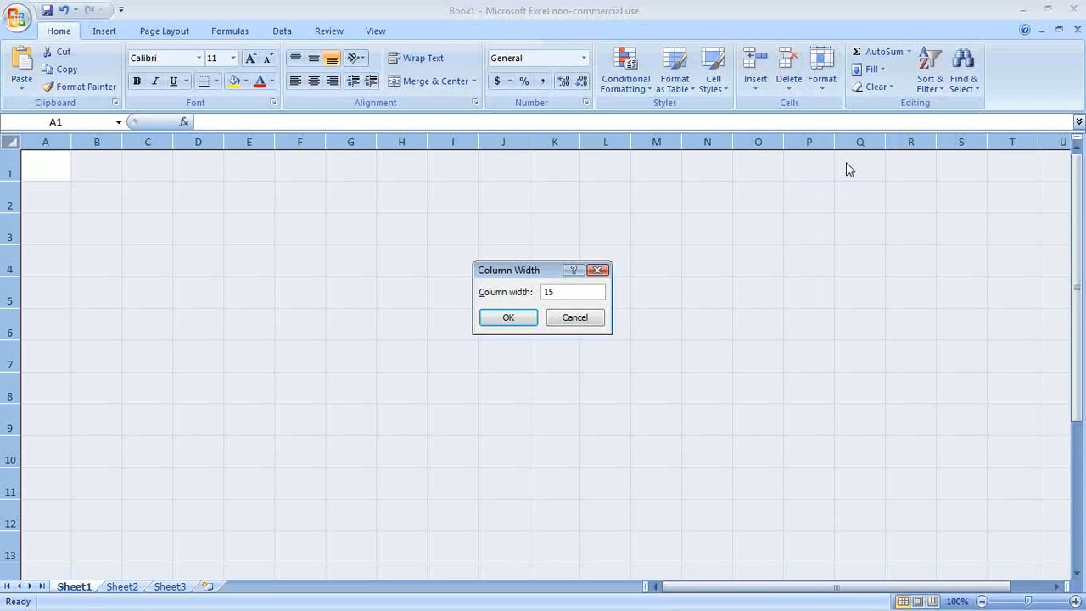
key("Return")
left_click(332, 334)
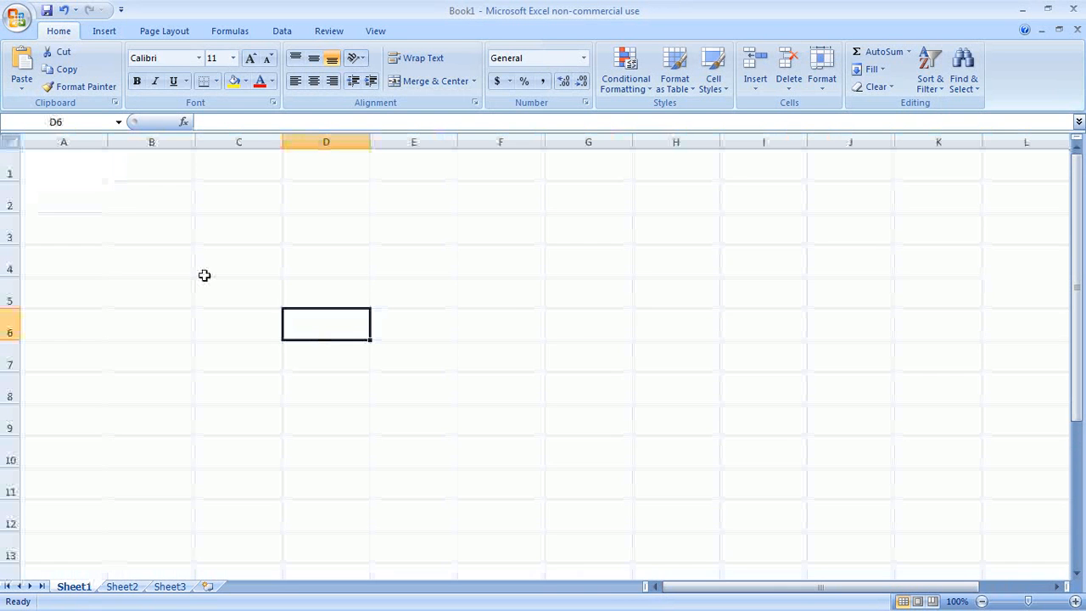
Examine the border, fill colour and font colour choices available for cell A1
left_click(61, 172)
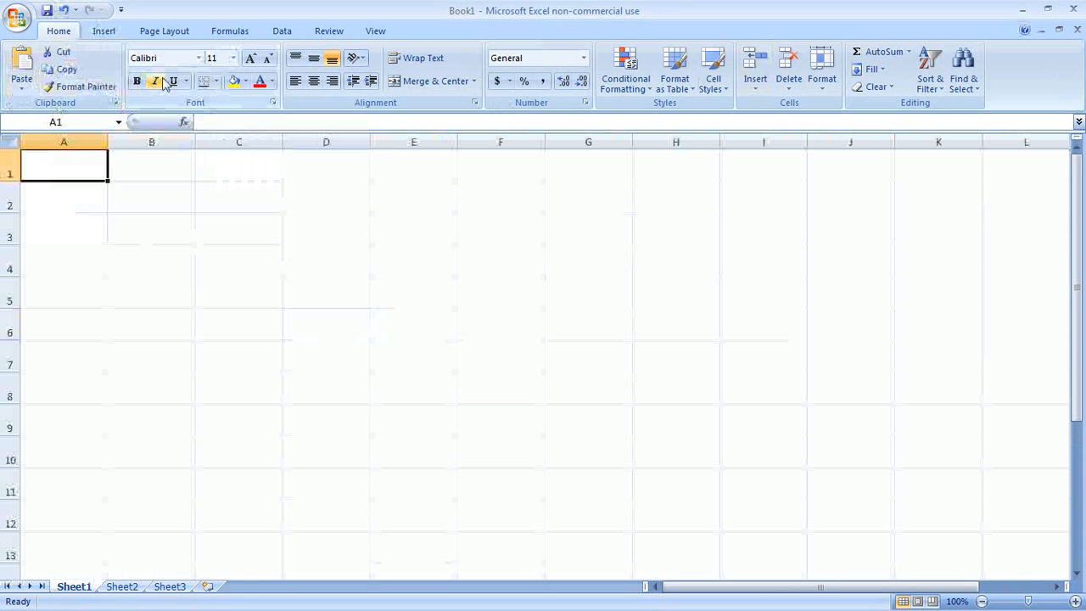
left_click(216, 83)
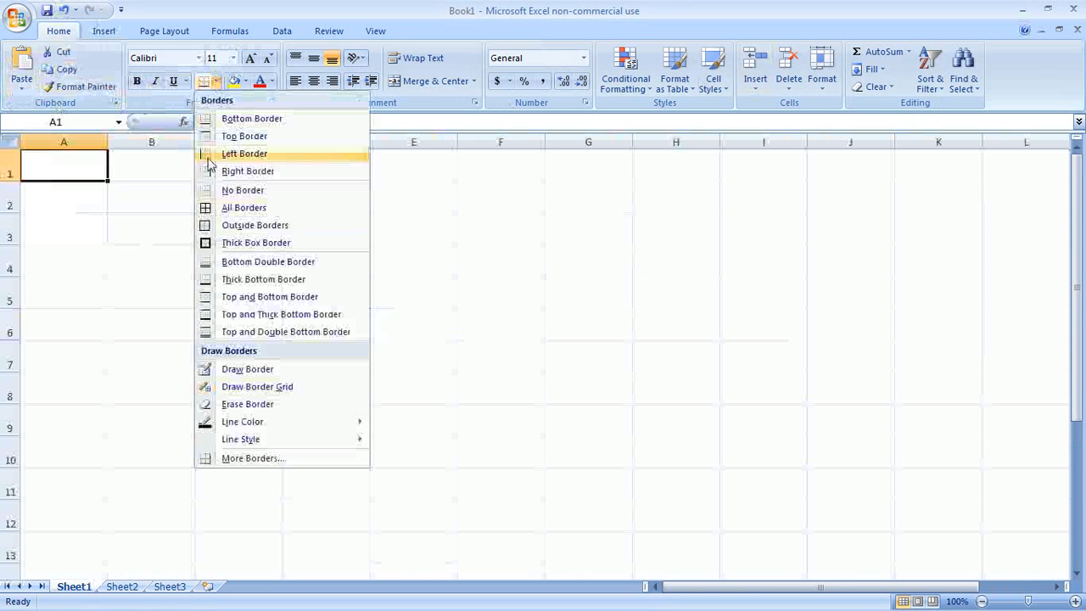
left_click(146, 224)
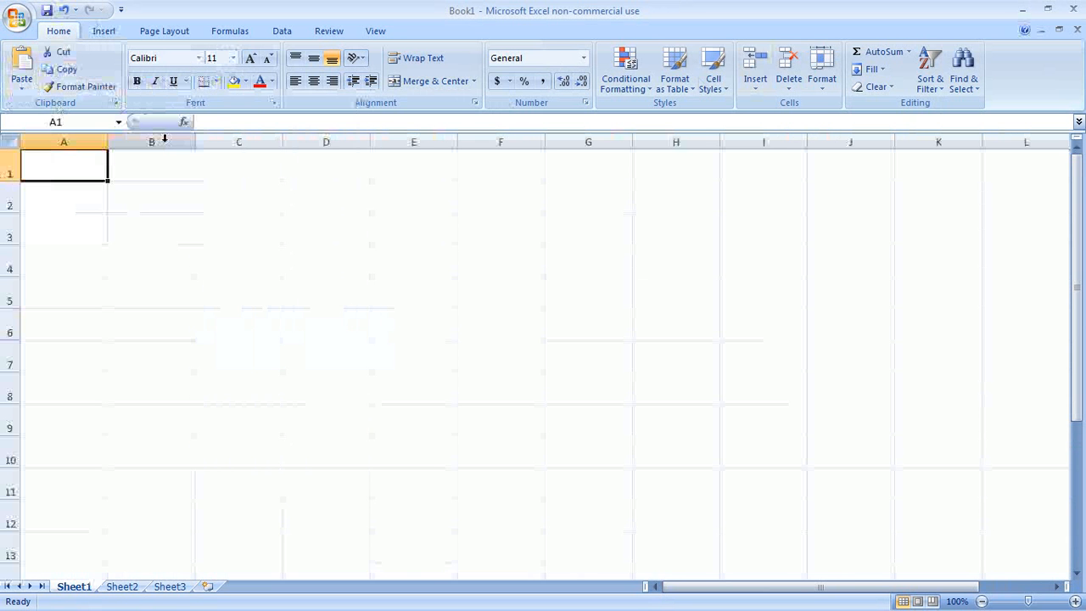
left_click(245, 82)
left_click(245, 82)
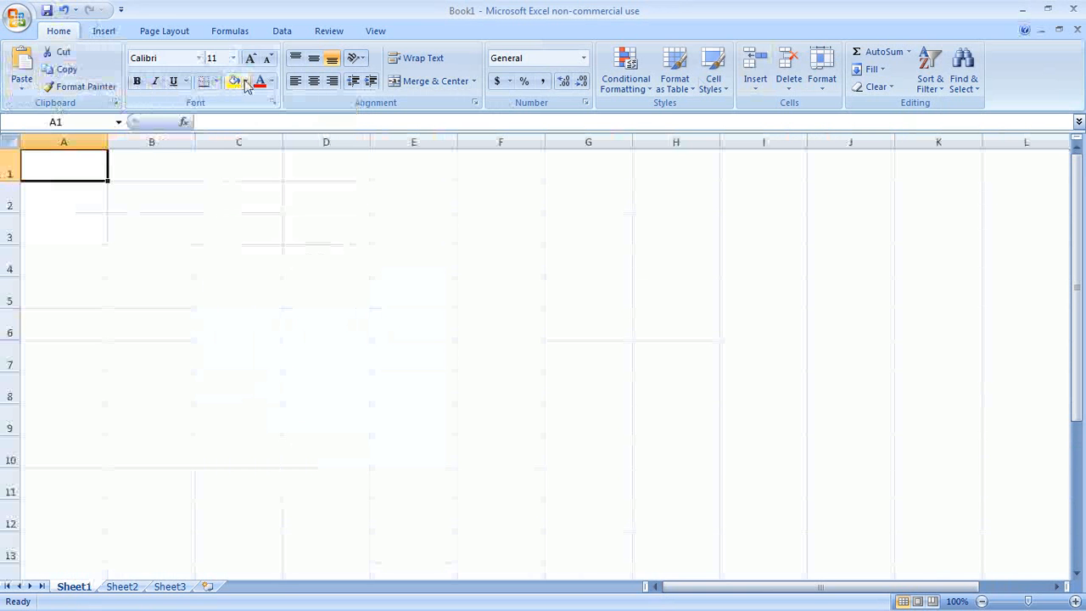
left_click(245, 82)
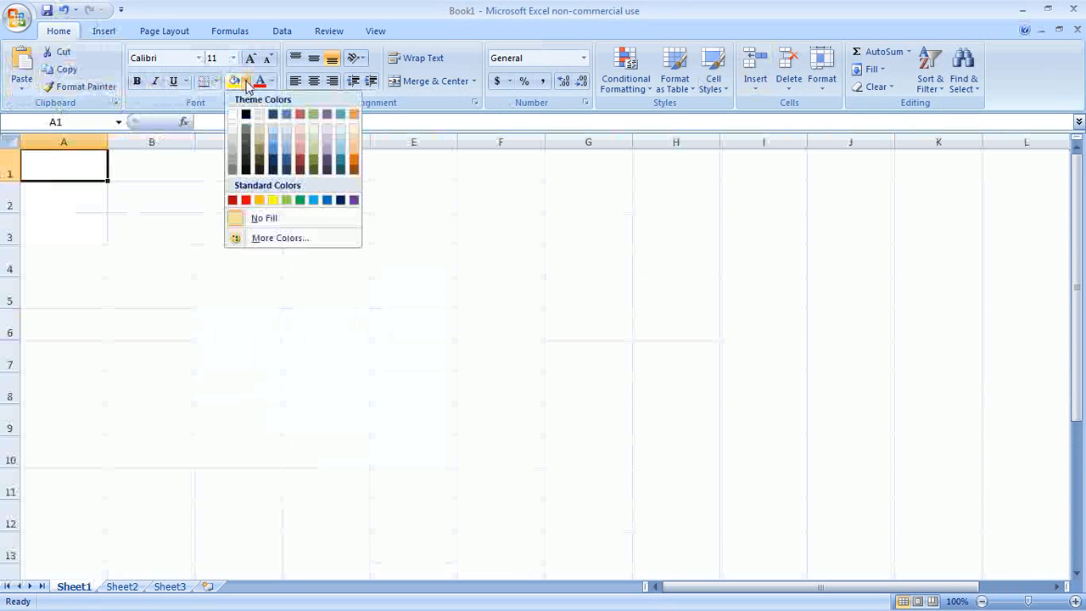
left_click(245, 82)
left_click(272, 82)
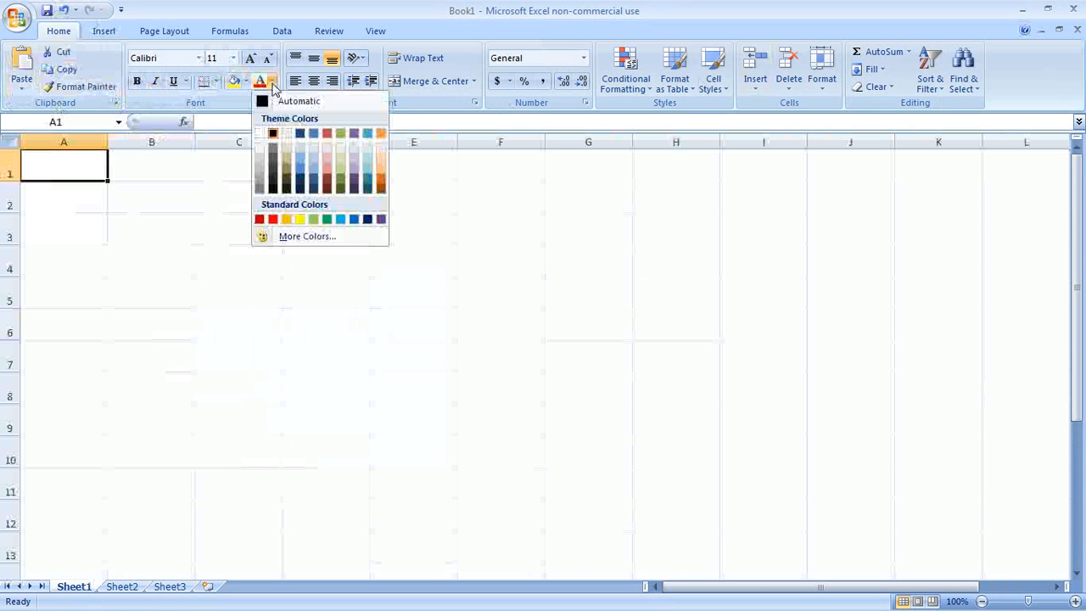
left_click(272, 84)
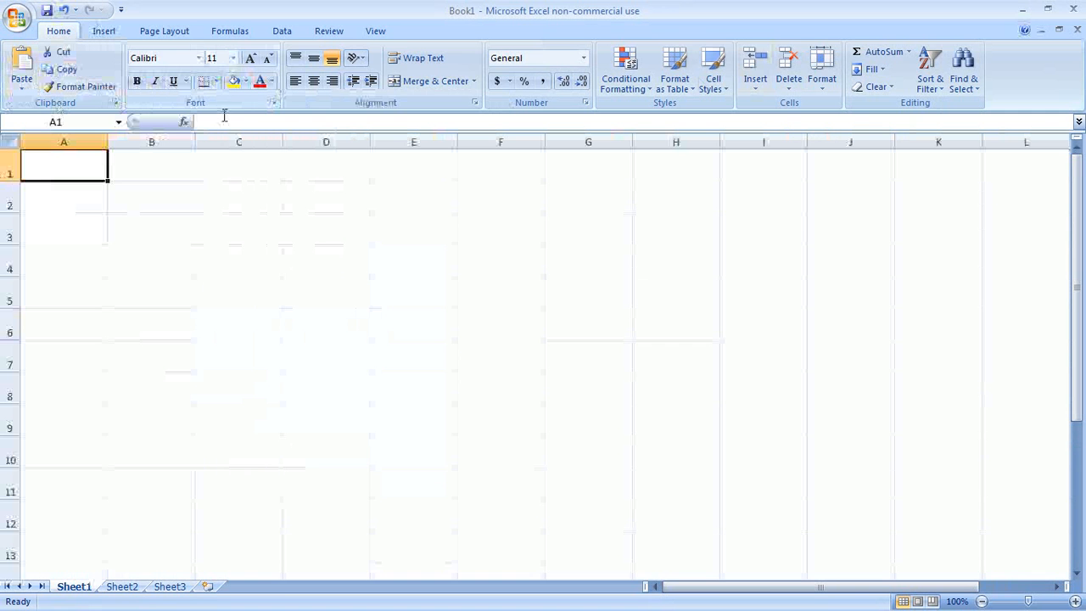
Try the middle and top vertical alignments on cell A1, ending with bottom alignment
left_click(314, 60)
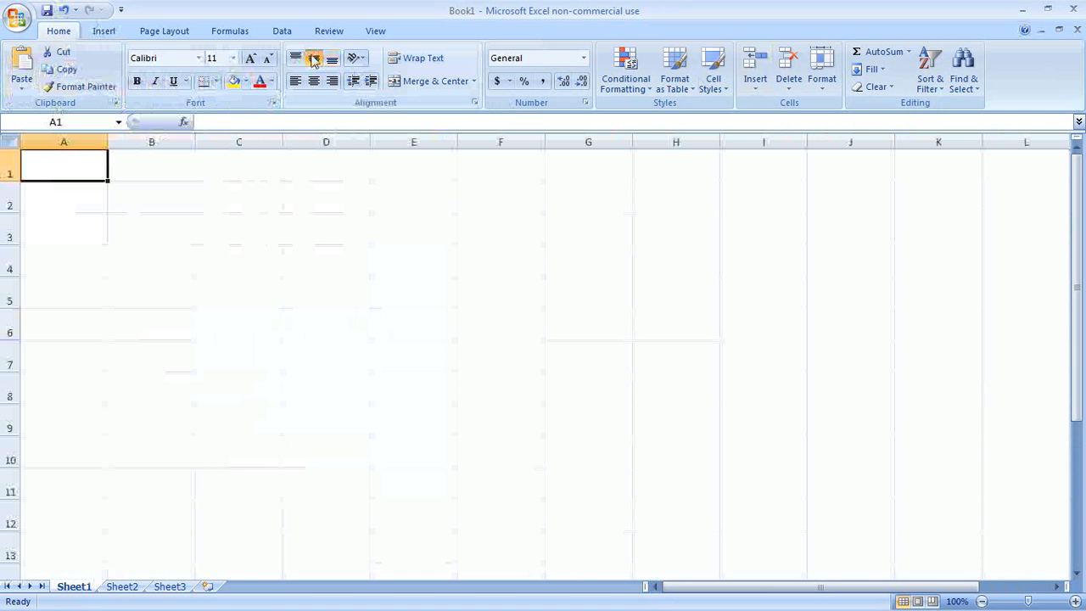
left_click(298, 61)
left_click(313, 63)
left_click(334, 65)
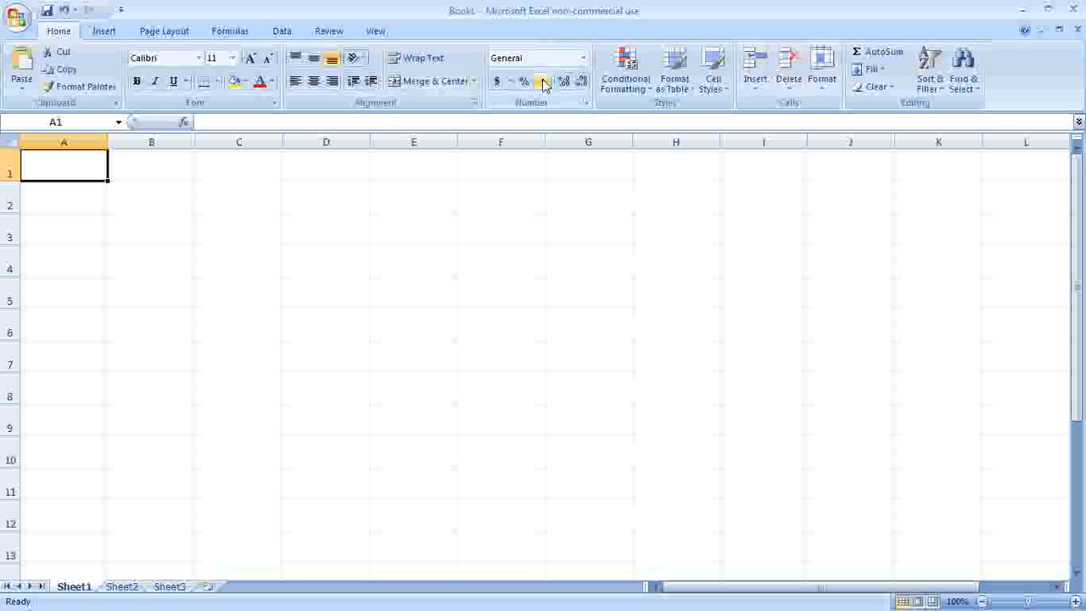
Examine the accounting currency symbols and the number formats available for cell A1
left_click(509, 83)
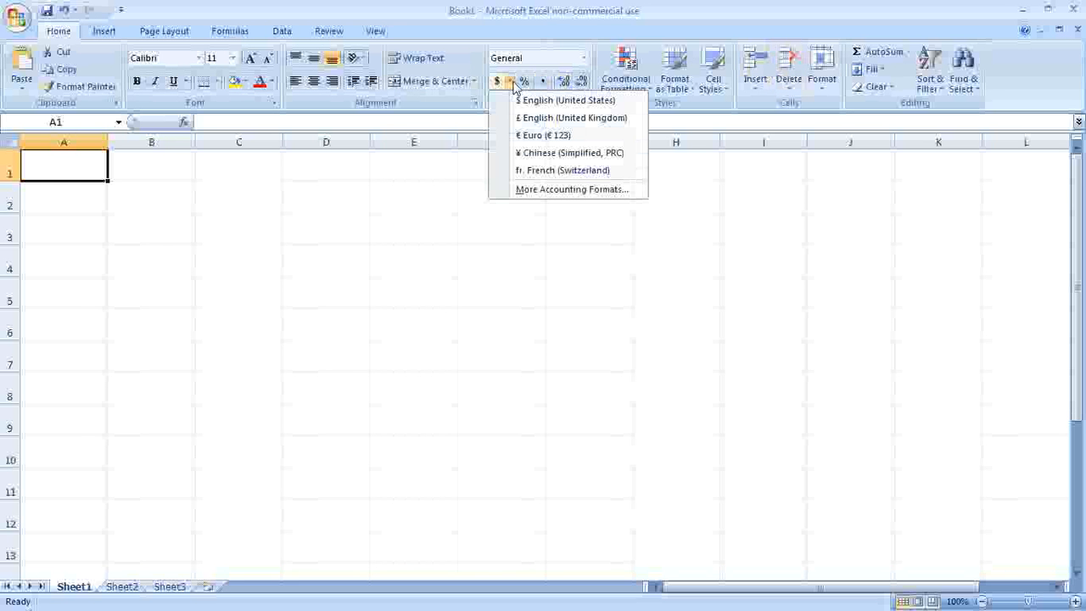
left_click(264, 209)
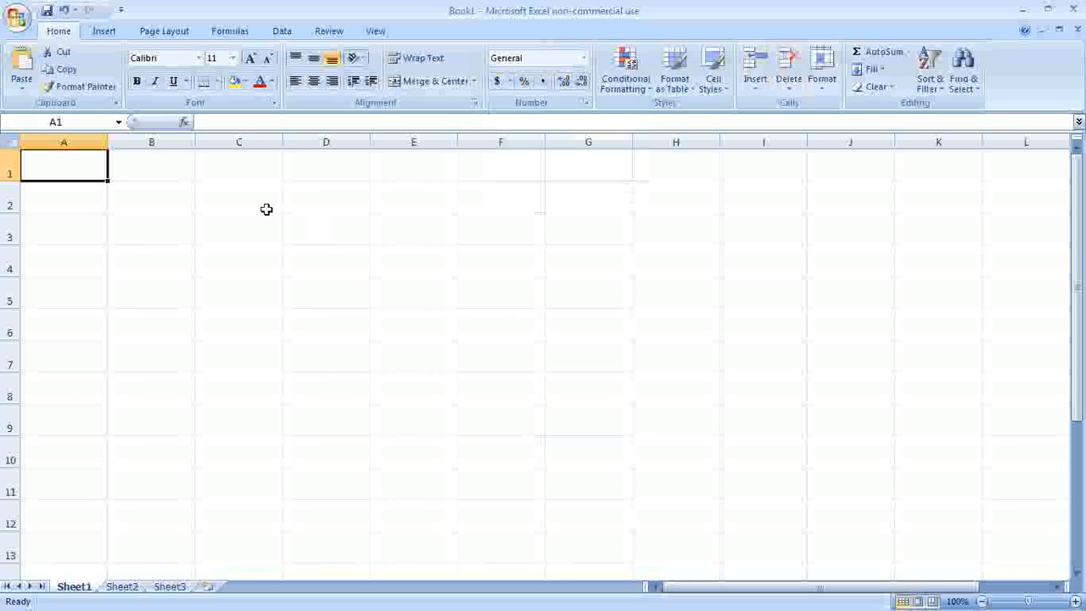
left_click(582, 59)
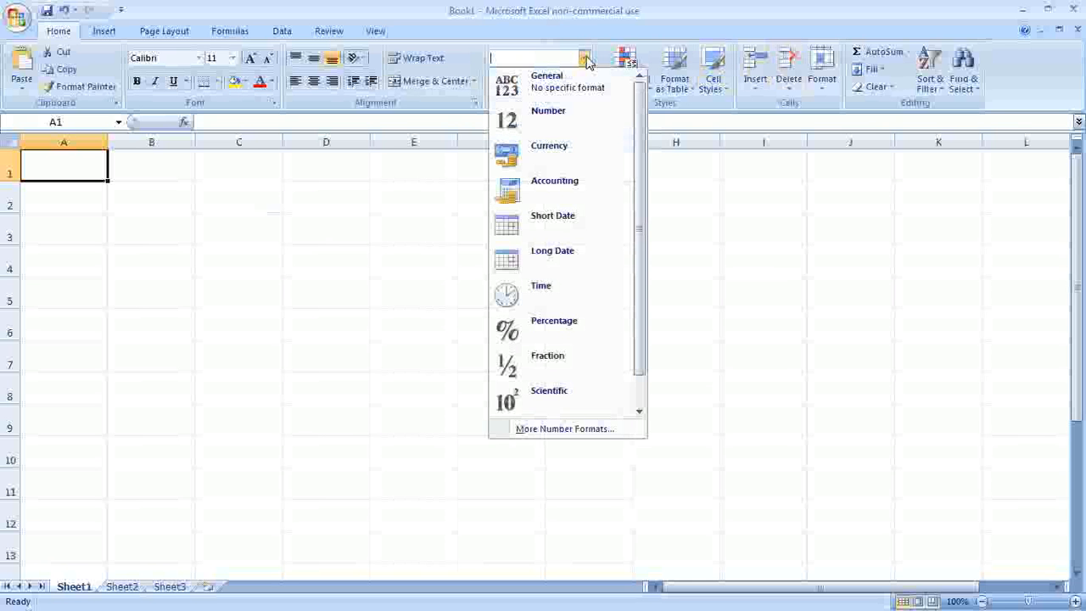
left_click(208, 228)
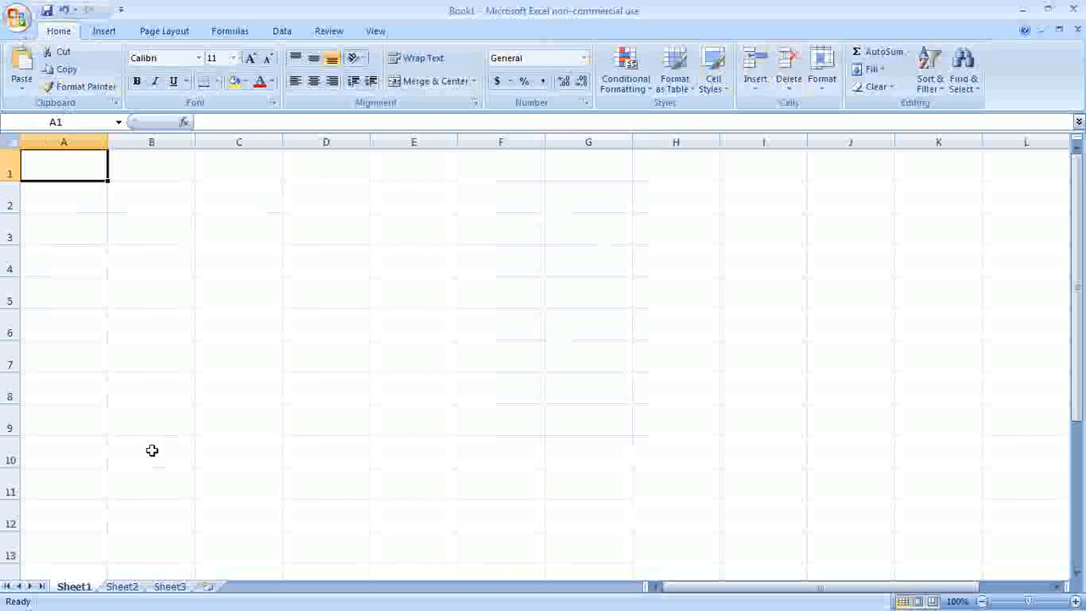
Examine the available symbols and the commands for inserting objects, page layout, formulas, data, review and view
left_click(104, 34)
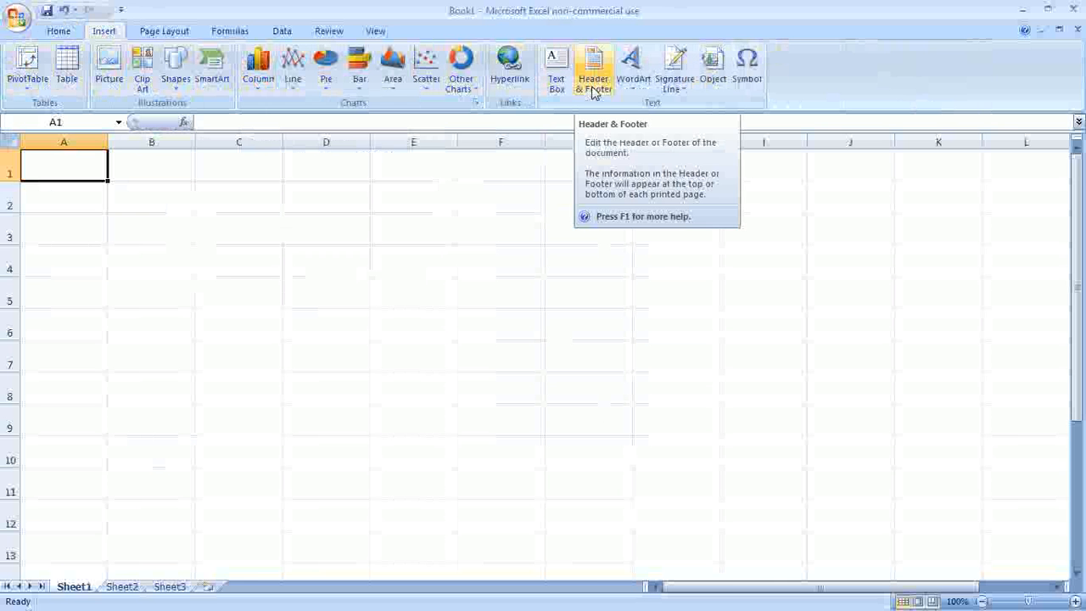
left_click(750, 90)
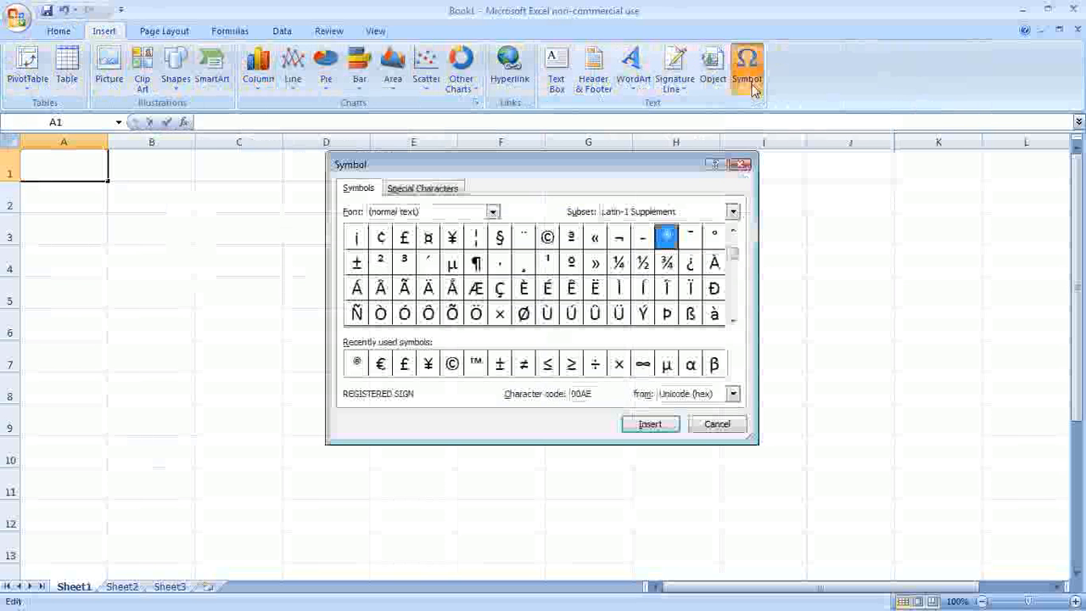
left_click(741, 165)
left_click(174, 32)
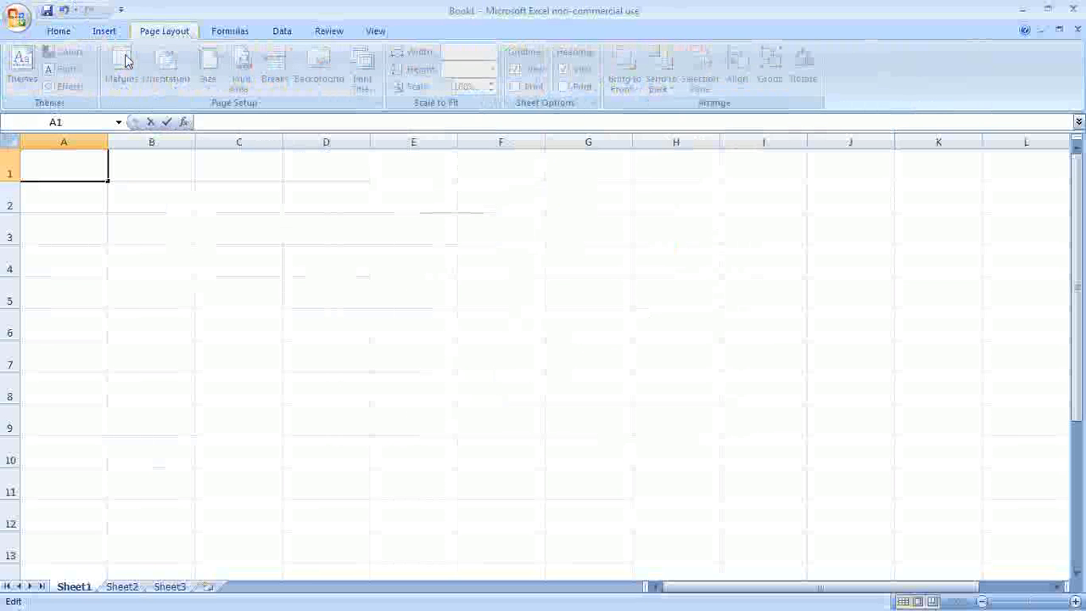
left_click(218, 32)
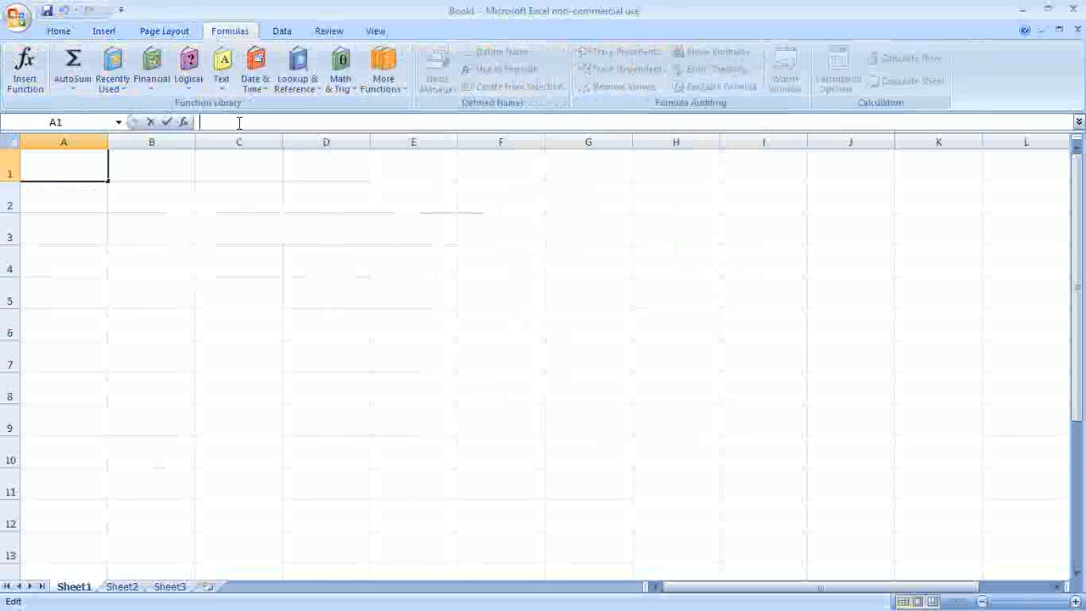
left_click(273, 32)
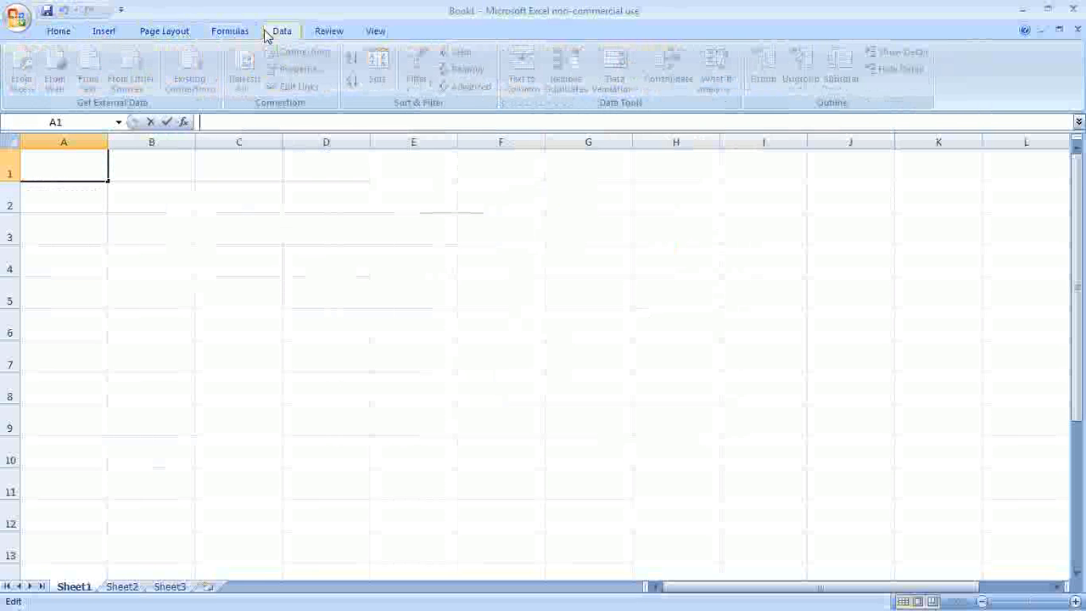
left_click(340, 32)
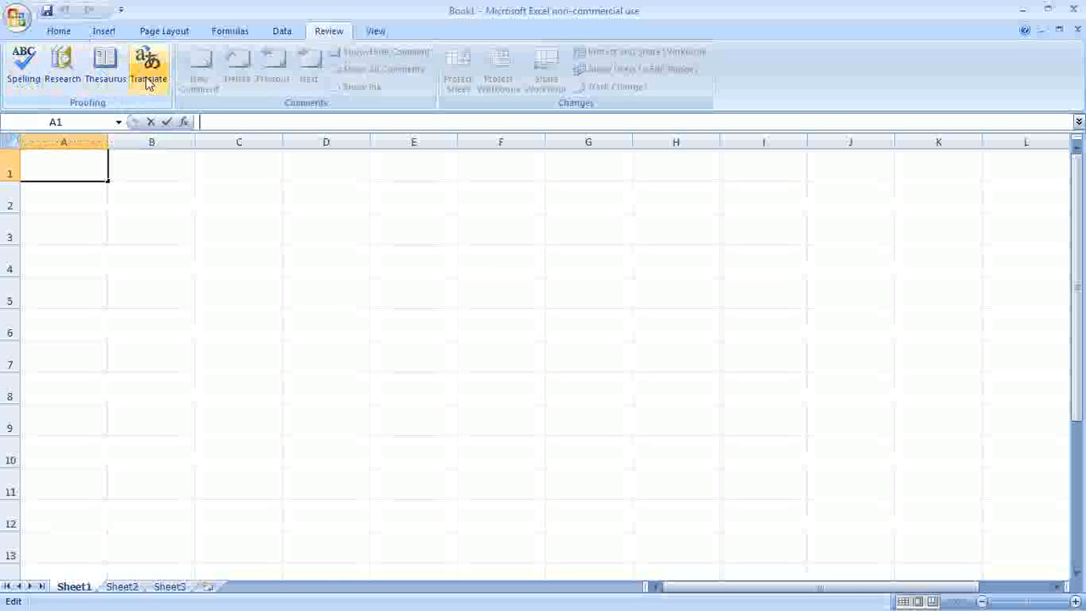
left_click(375, 32)
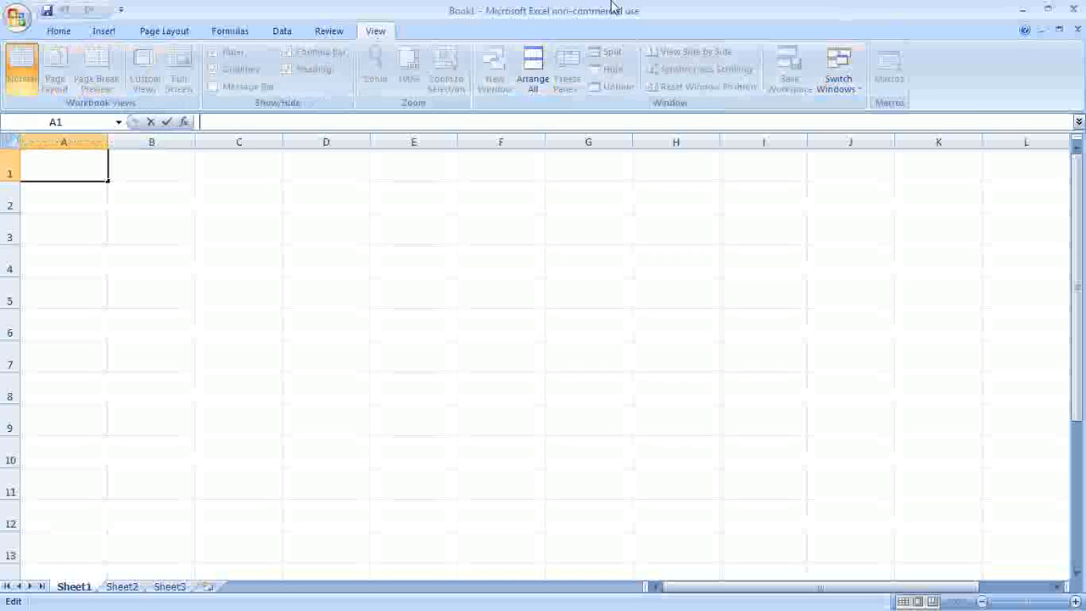
Enter the heading "Hours of homework" in cell A1
left_click(59, 32)
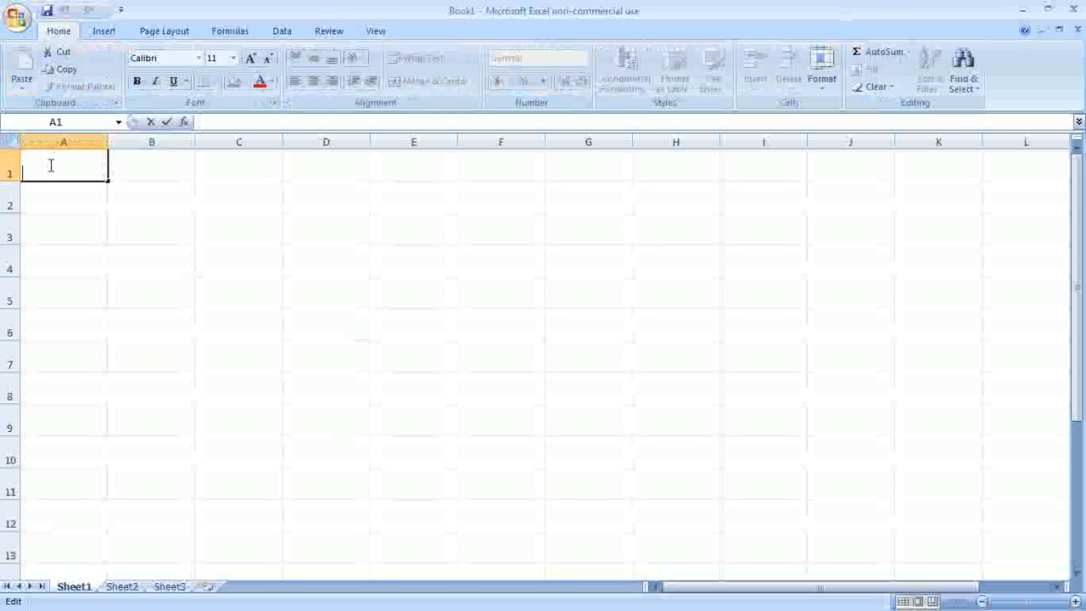
type("Hours o")
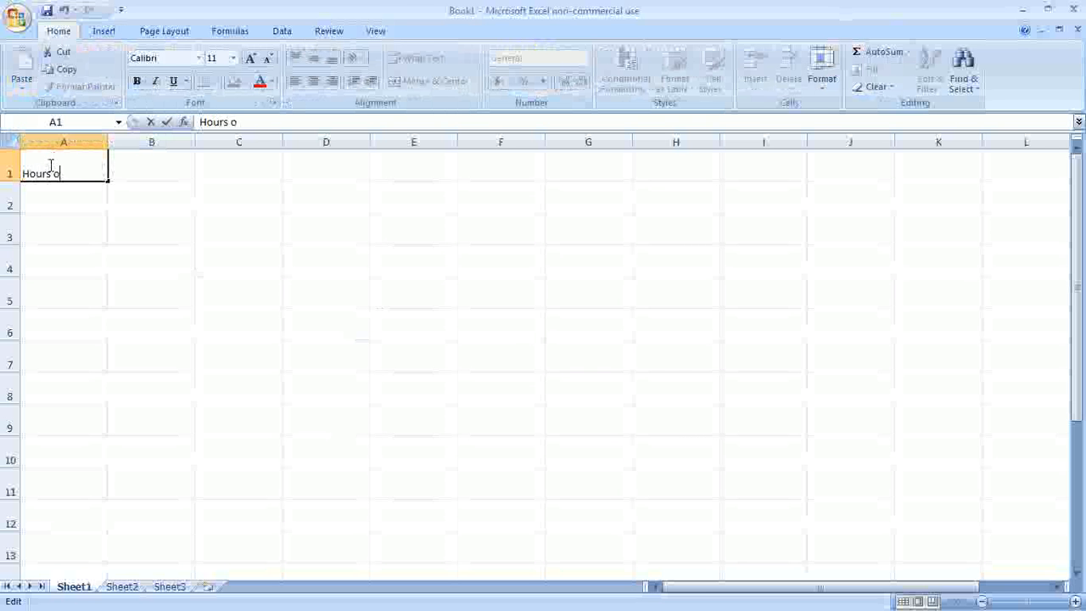
type("f homework")
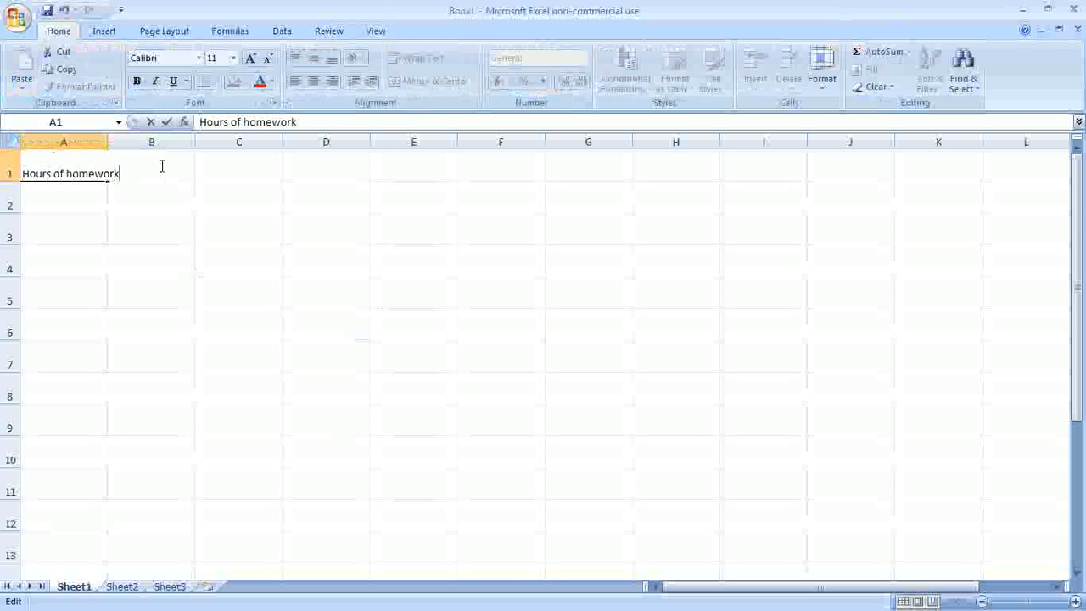
right_click(60, 177)
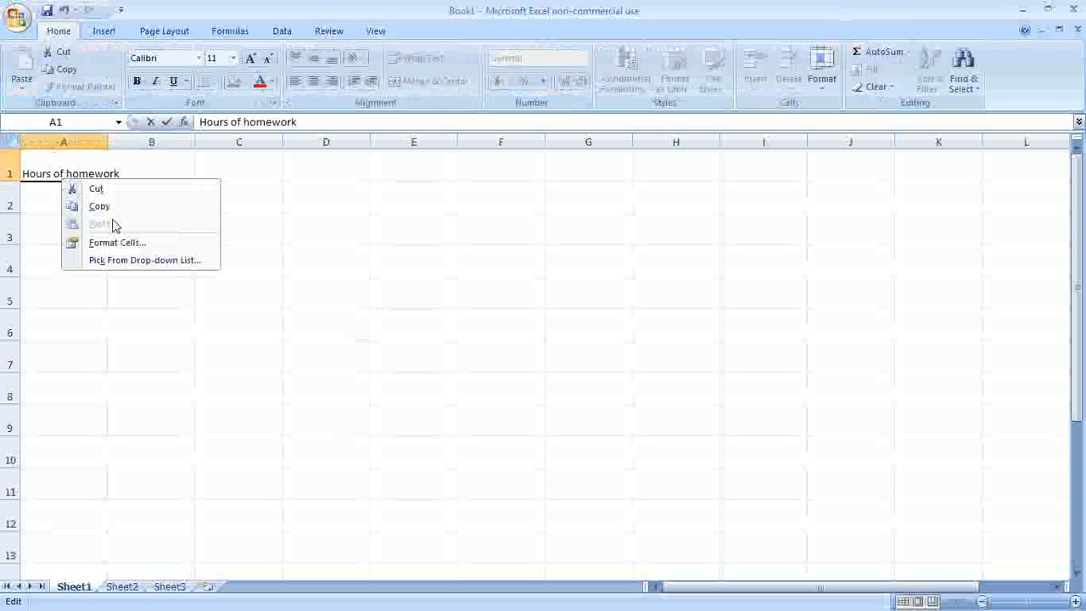
key("Escape")
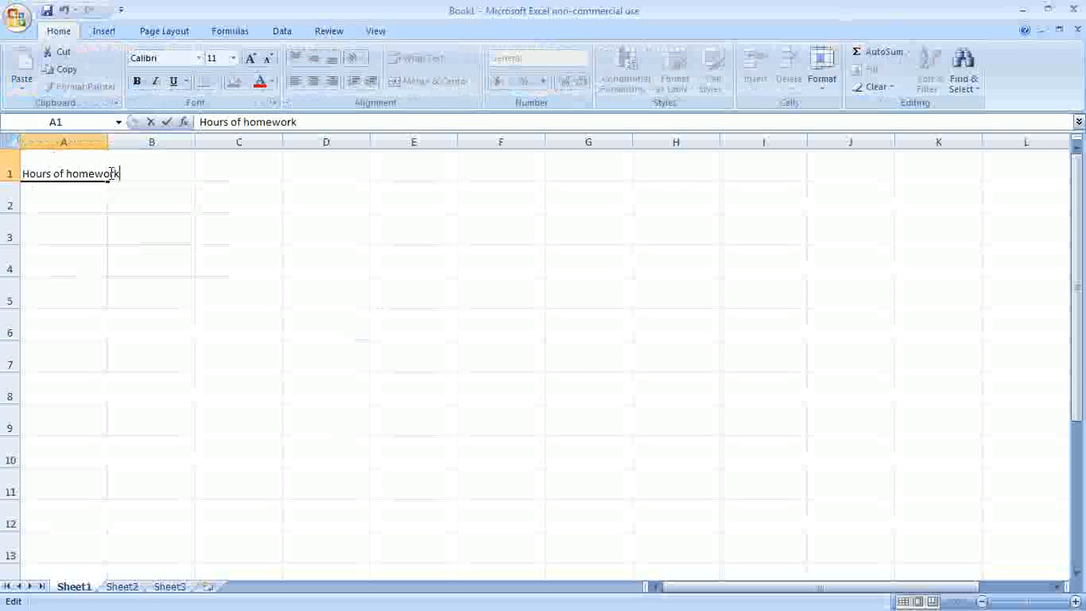
right_click(74, 173)
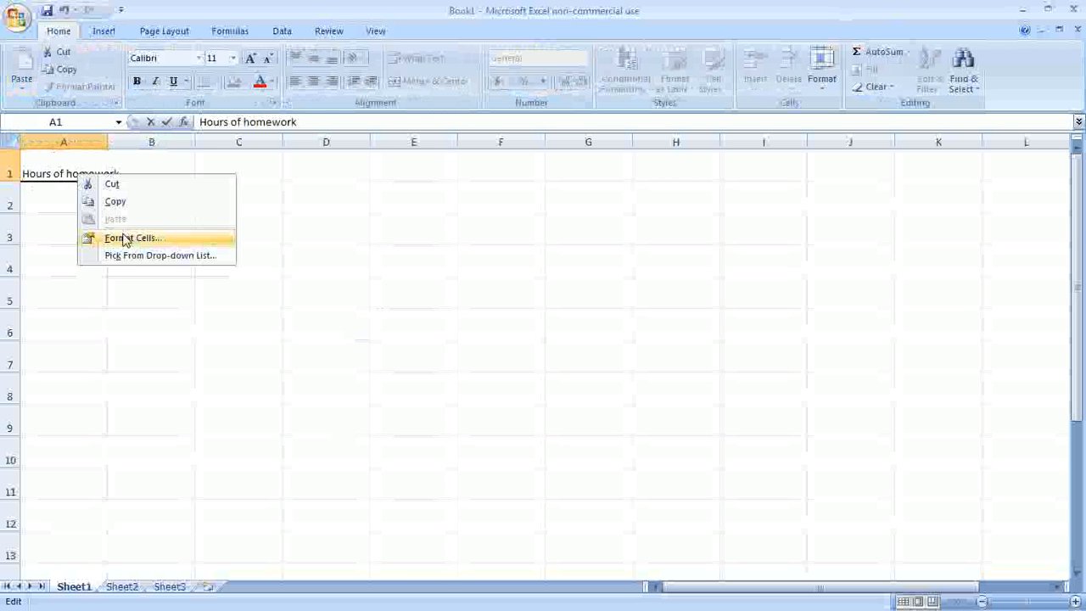
left_click(124, 238)
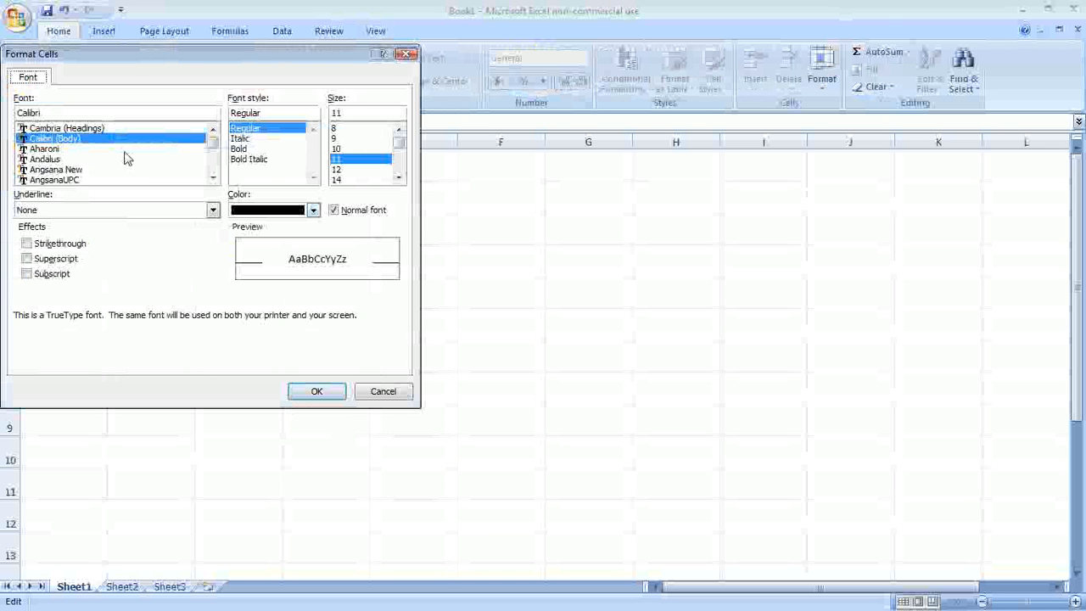
left_click(407, 54)
right_click(70, 172)
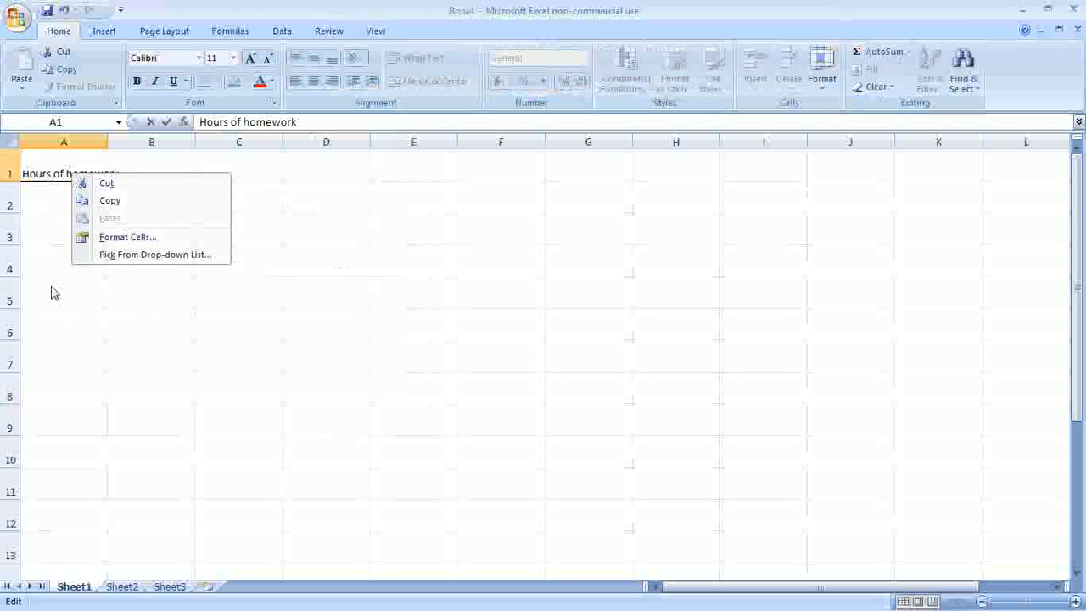
key("Escape")
left_click(817, 68)
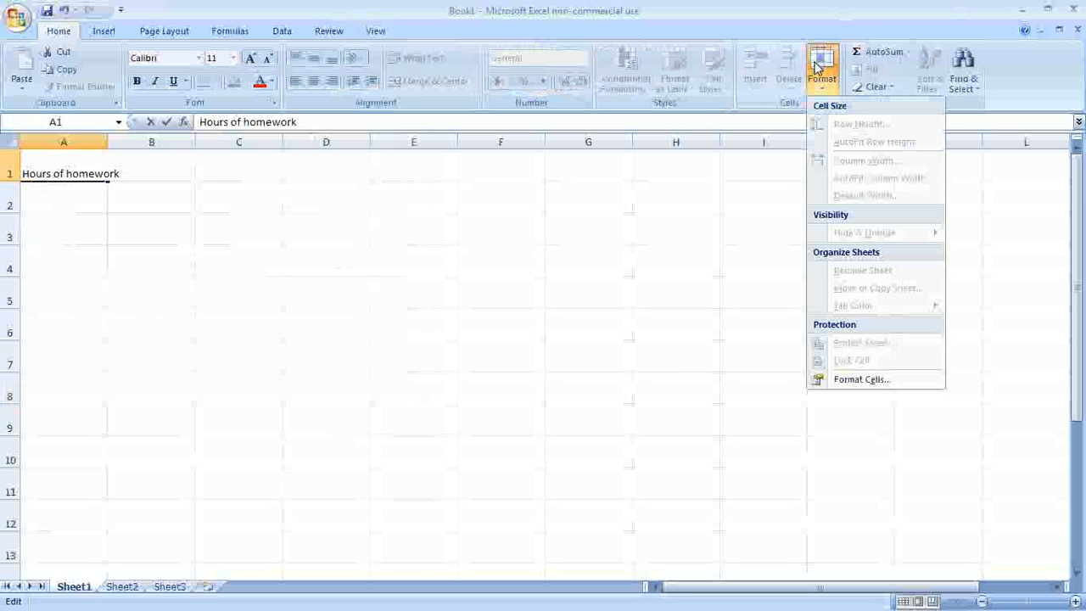
left_click(862, 380)
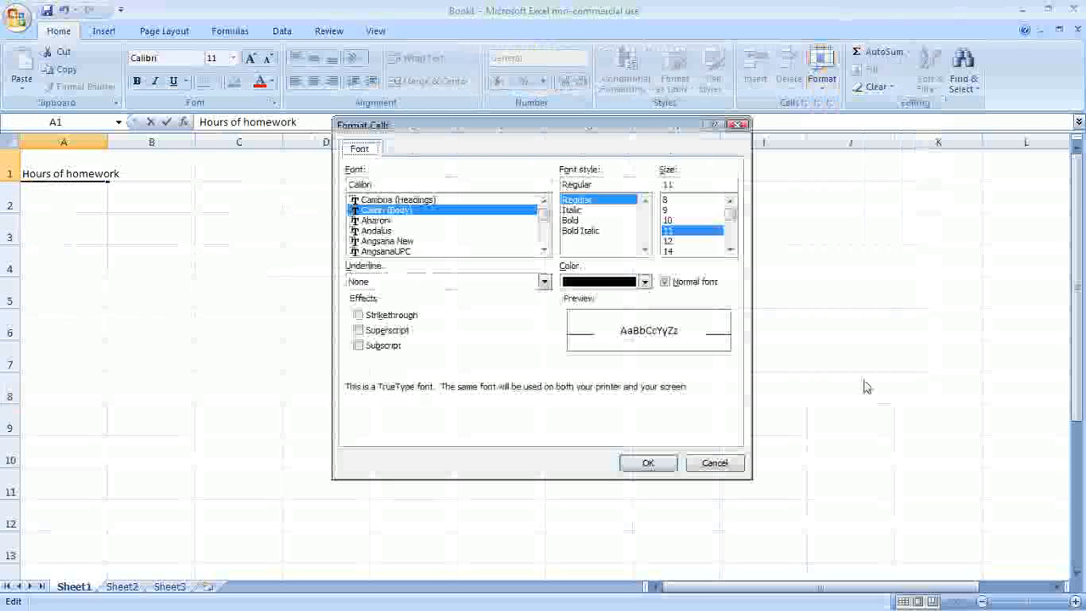
left_click(738, 127)
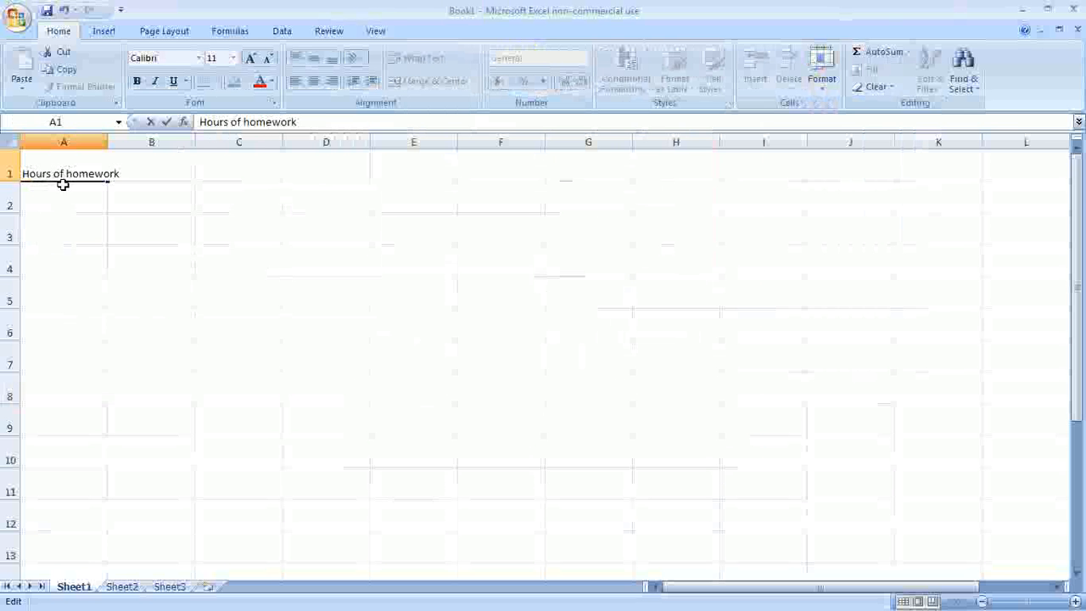
Finish the entry in cell A1 and turn on text wrapping for that cell
left_click(90, 222)
left_click(44, 157)
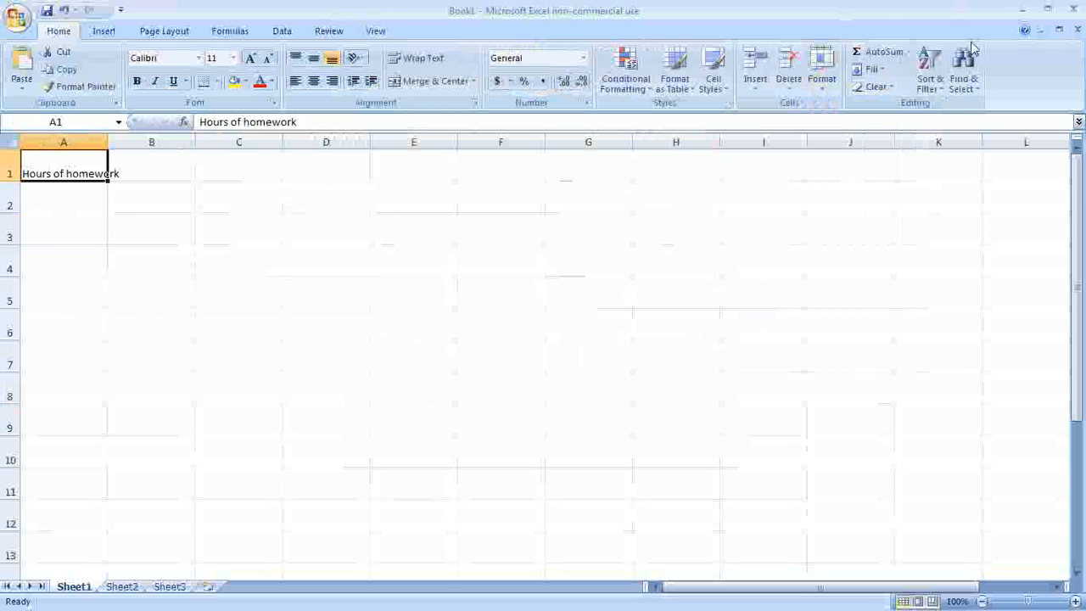
left_click(822, 68)
left_click(859, 380)
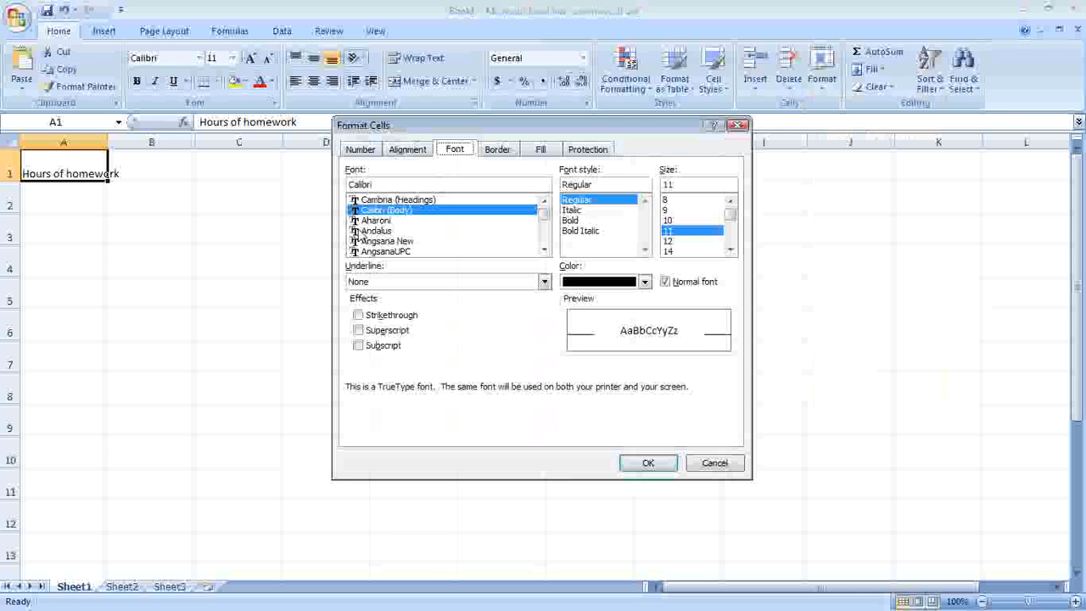
left_click(405, 151)
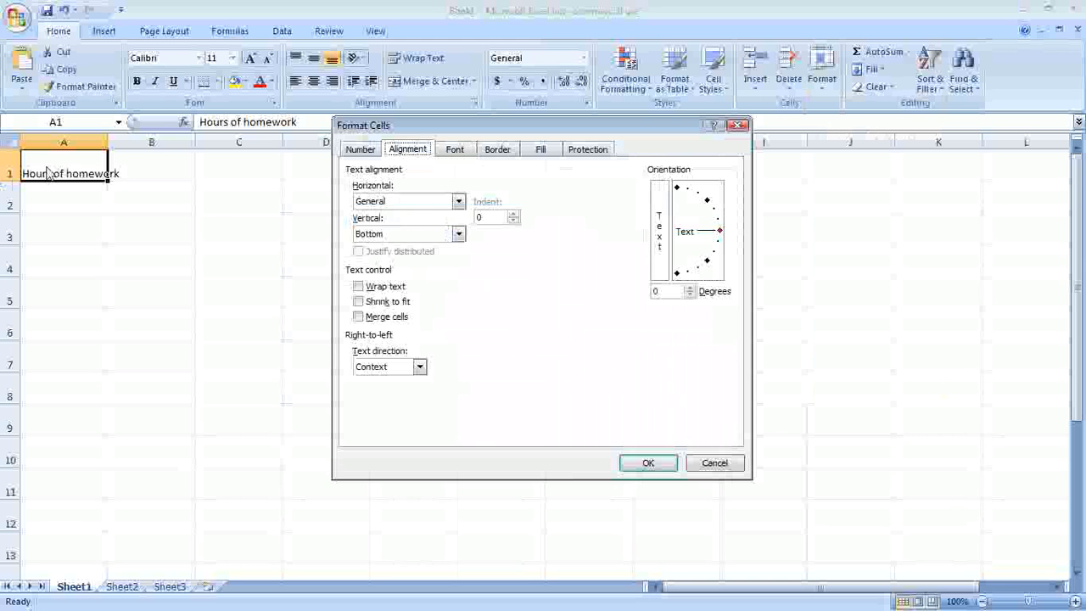
left_click(359, 288)
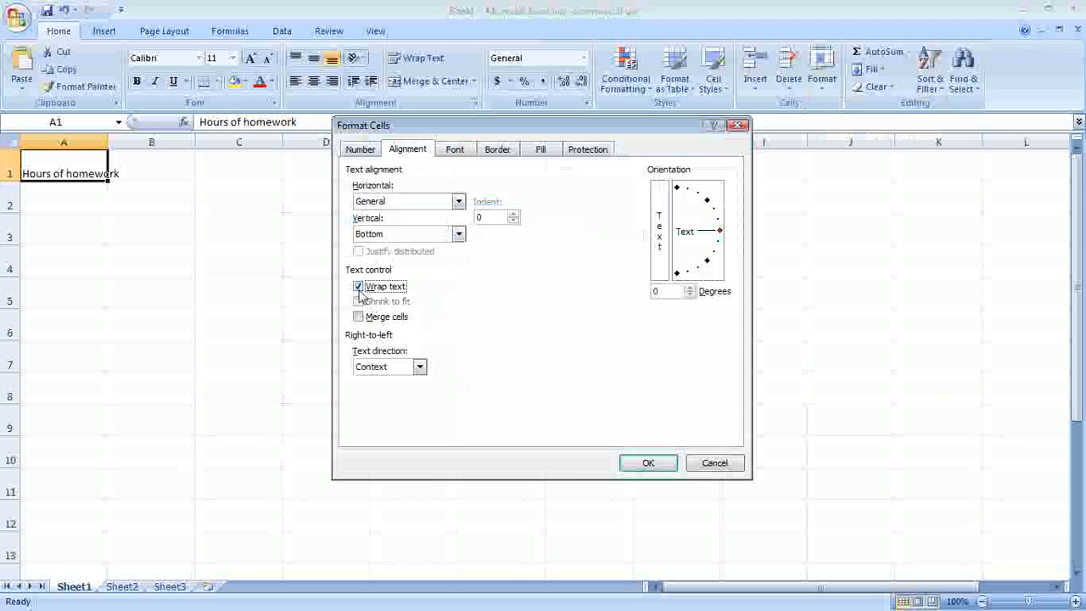
left_click(648, 464)
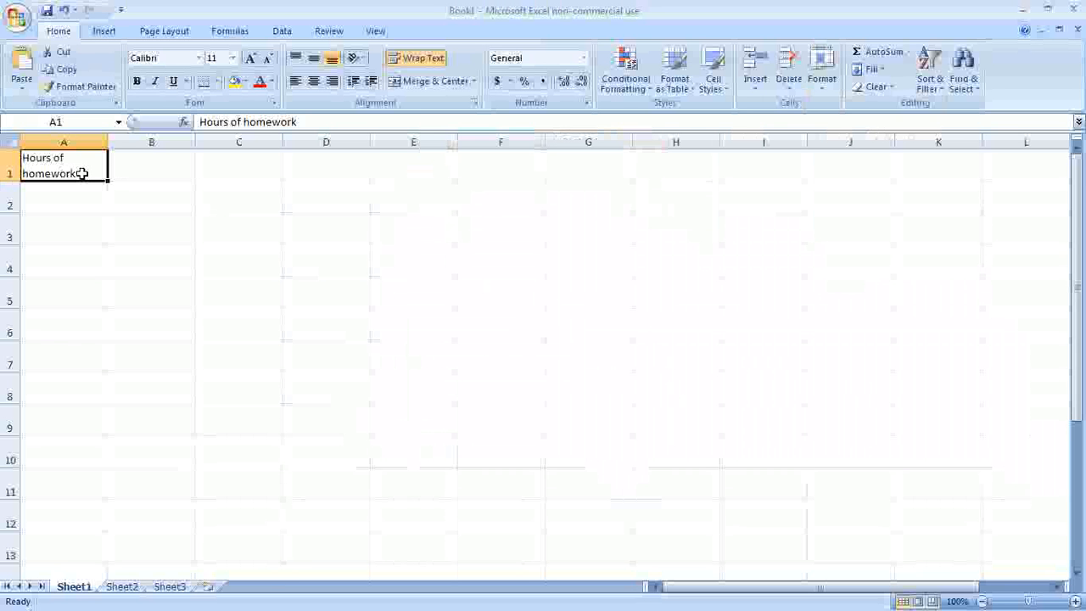
Enter the heading "Hours of freetime" in cell B1
left_click(159, 164)
type("H")
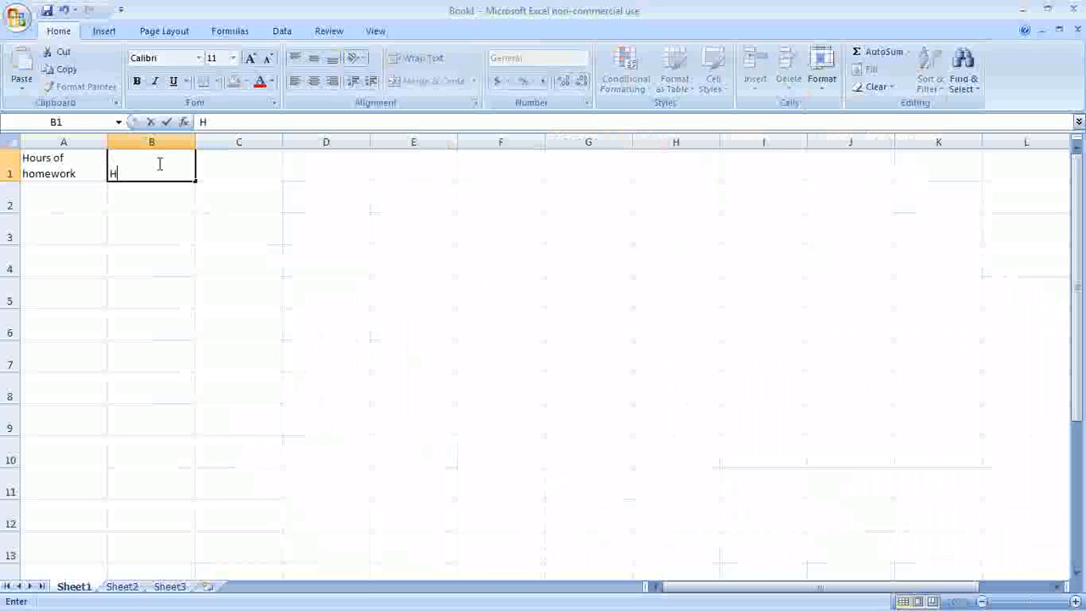
type("ours")
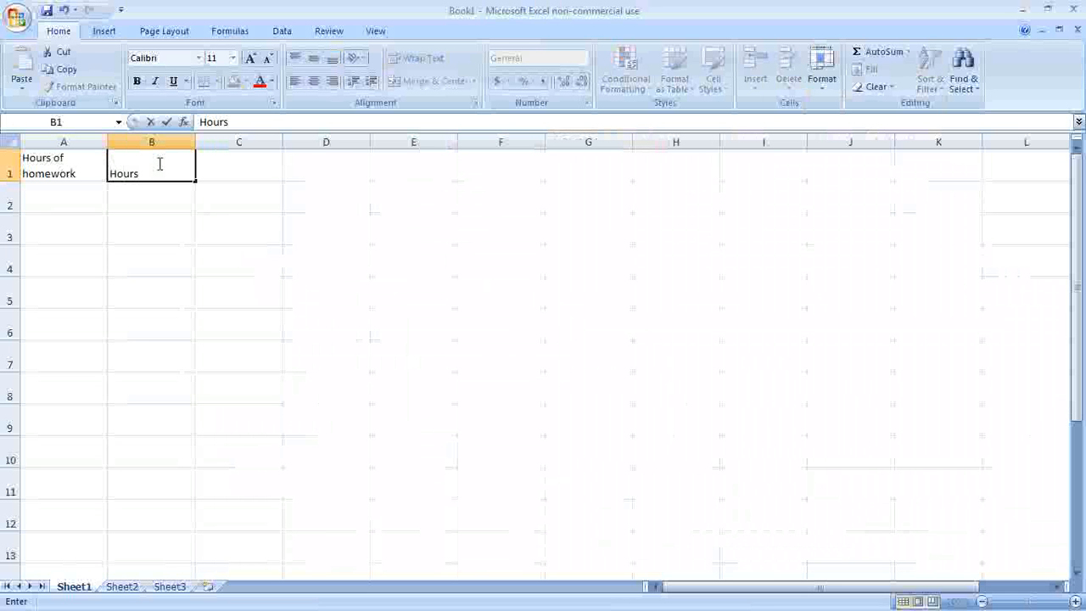
type(" of F")
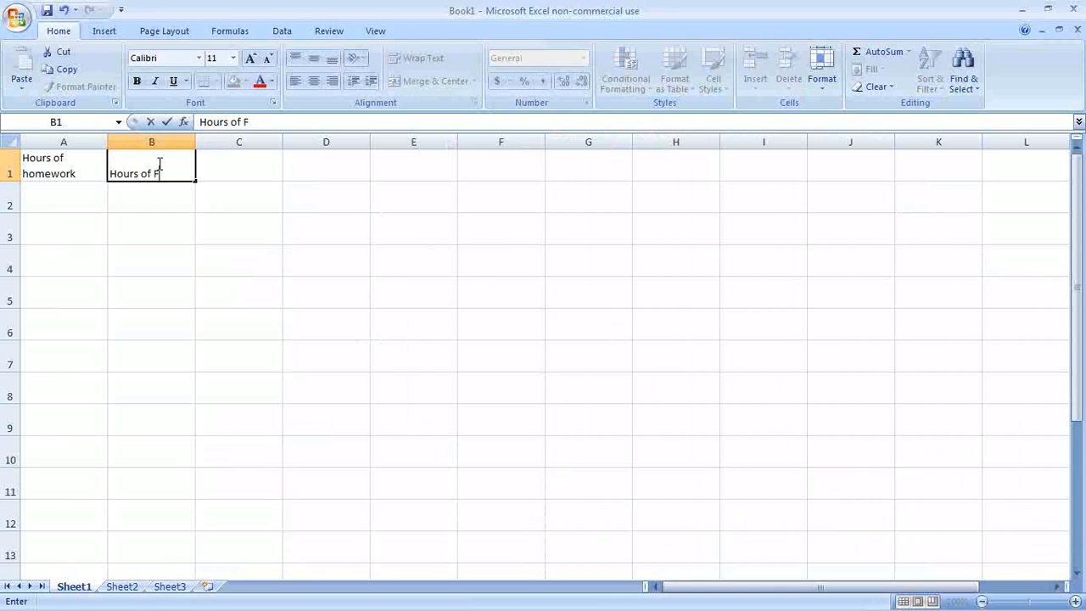
type("r")
key("BackSpace")
key("BackSpace")
type("freetim")
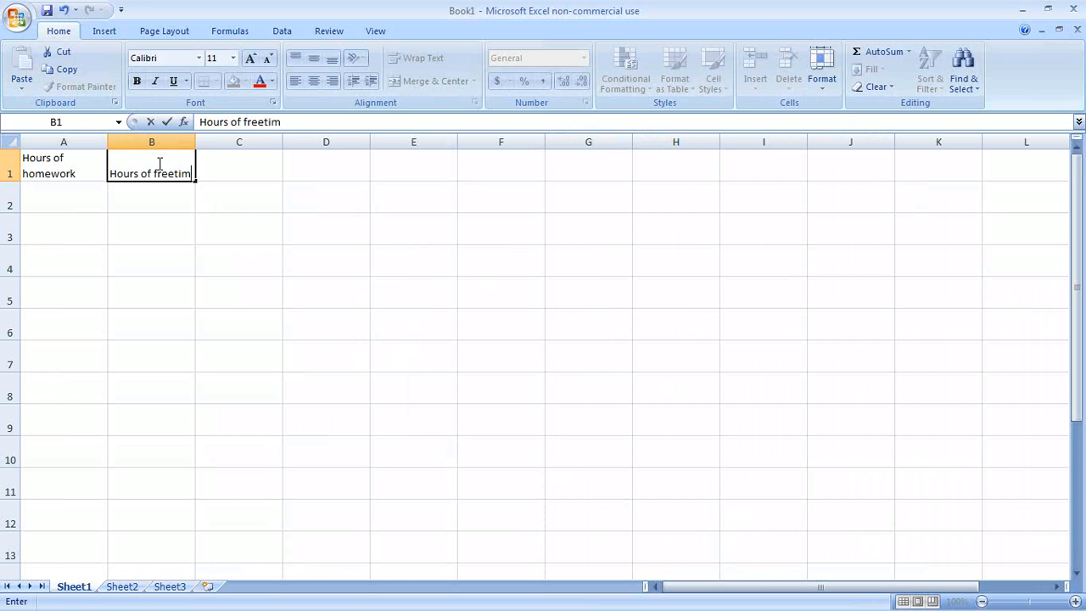
type("e")
left_click(257, 391)
Turn on text wrapping for the heading in cell B1
left_click(153, 164)
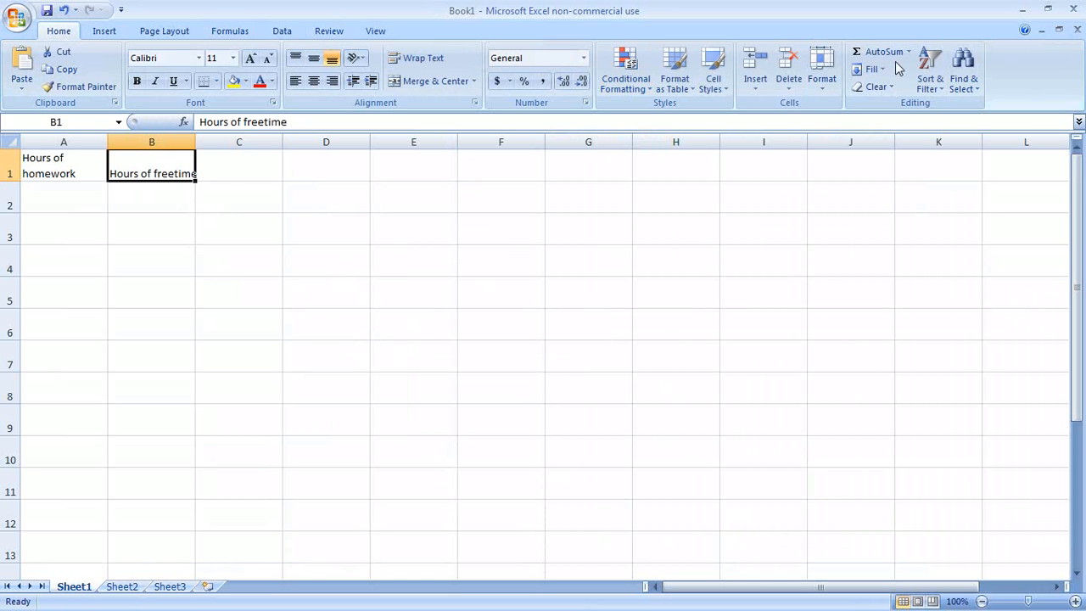
left_click(822, 71)
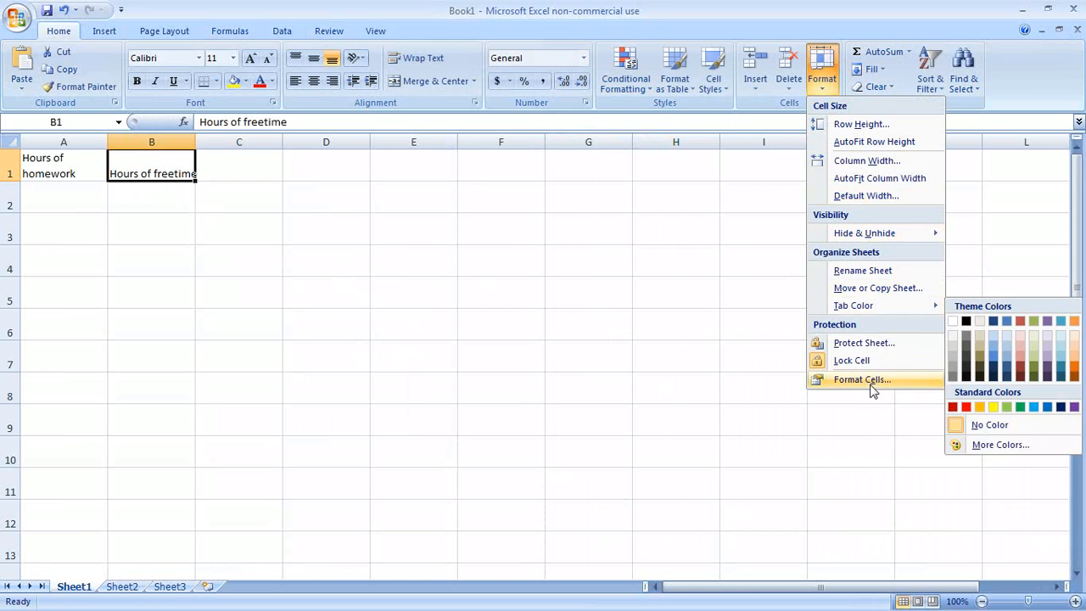
left_click(866, 380)
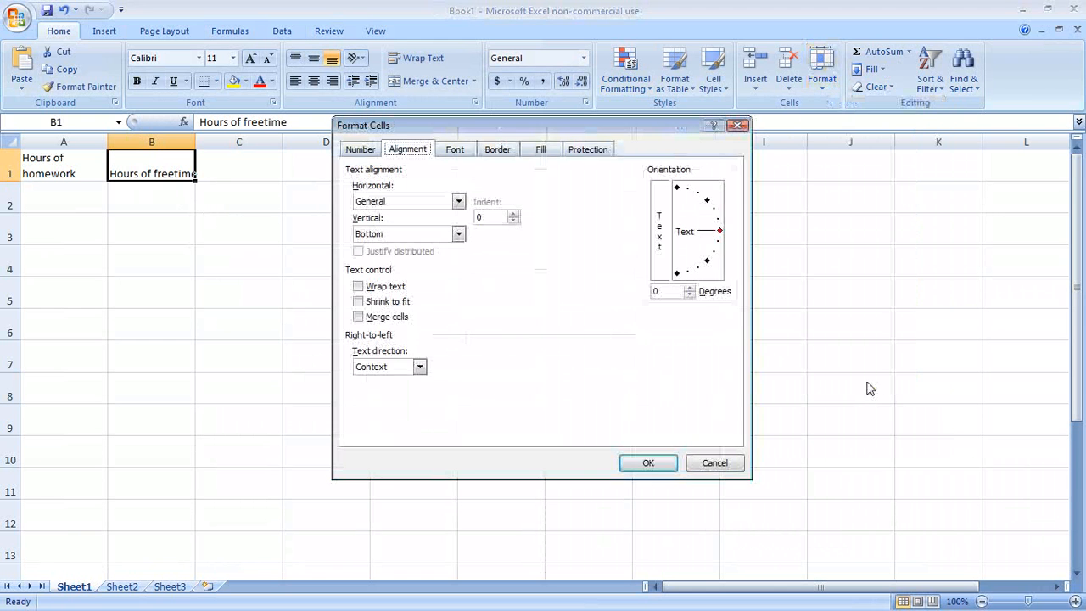
left_click(358, 286)
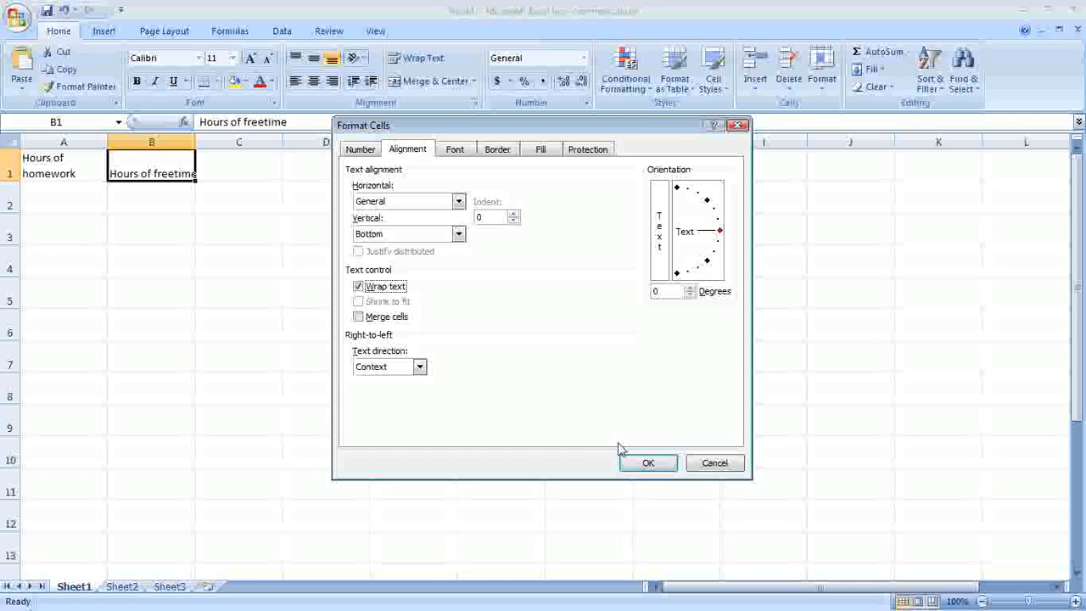
left_click(648, 462)
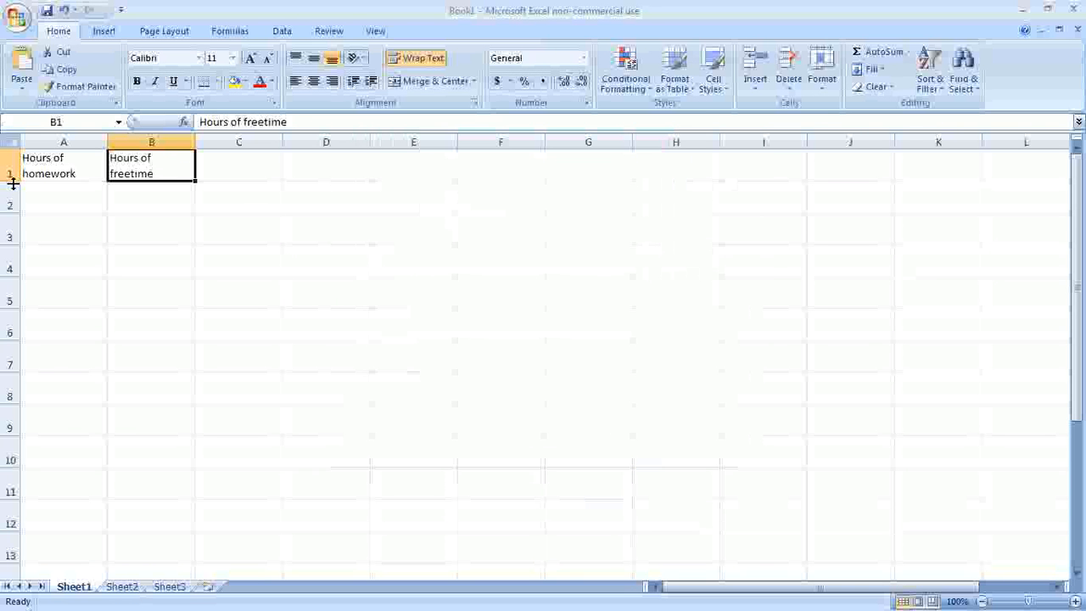
Enter 2 under the homework heading in cell A2 and 4 under the freetime heading in cell B2
left_click(59, 197)
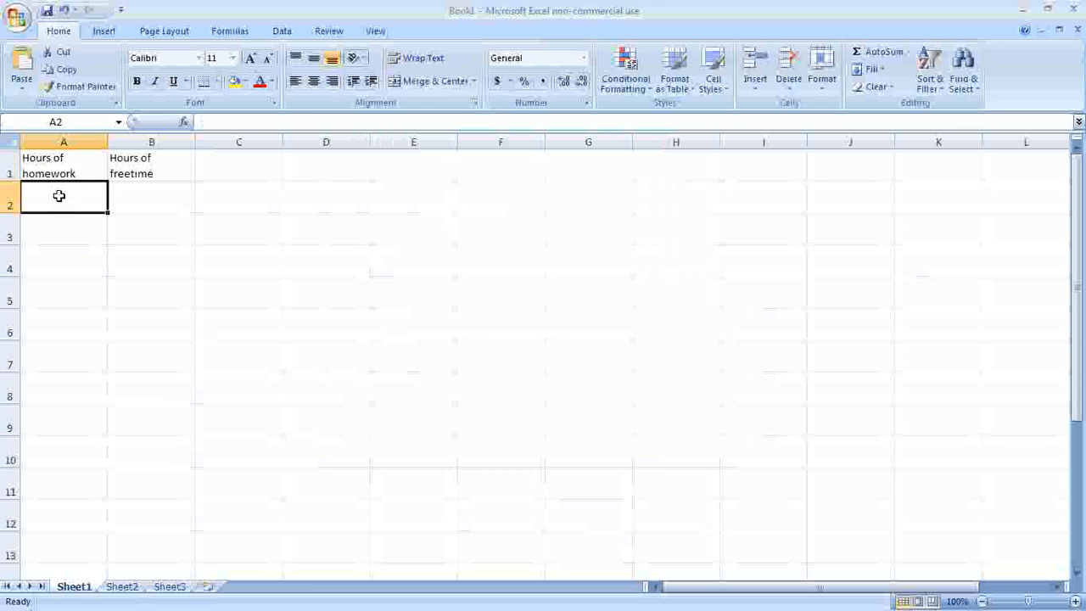
type("2")
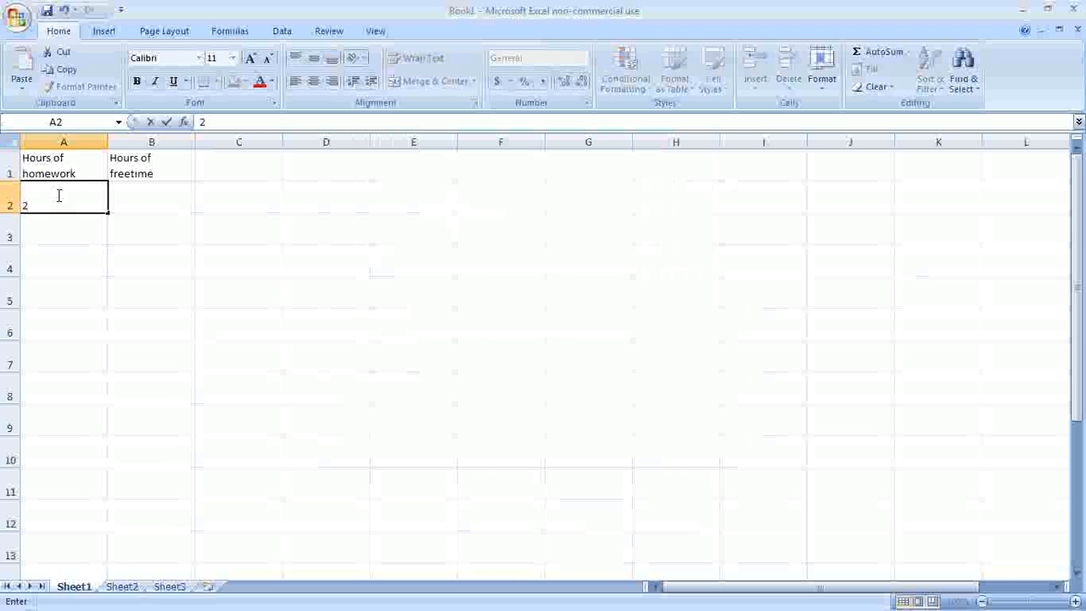
left_click(153, 189)
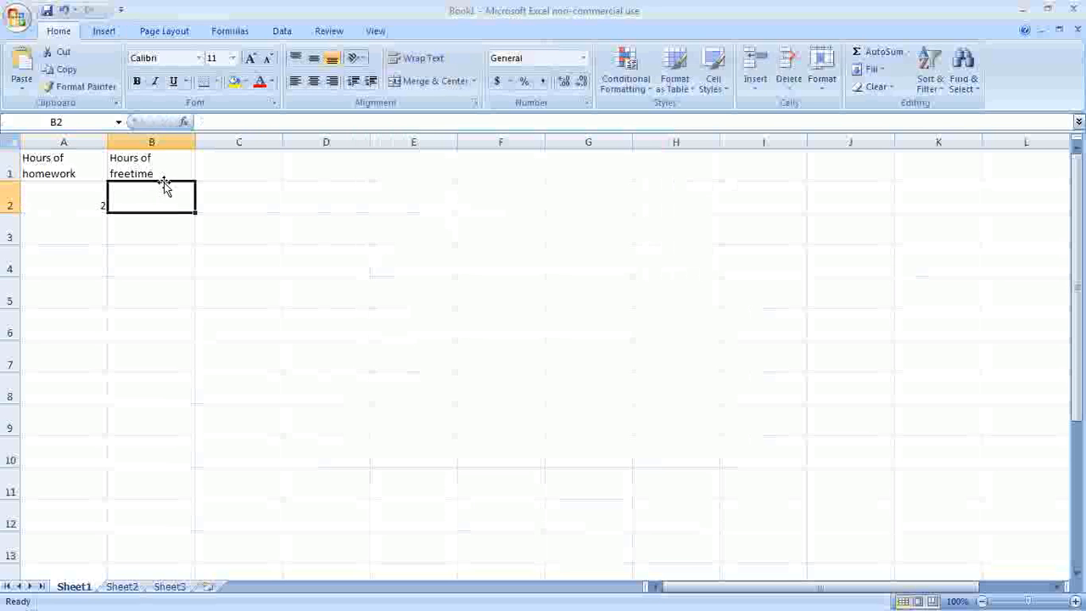
type("4")
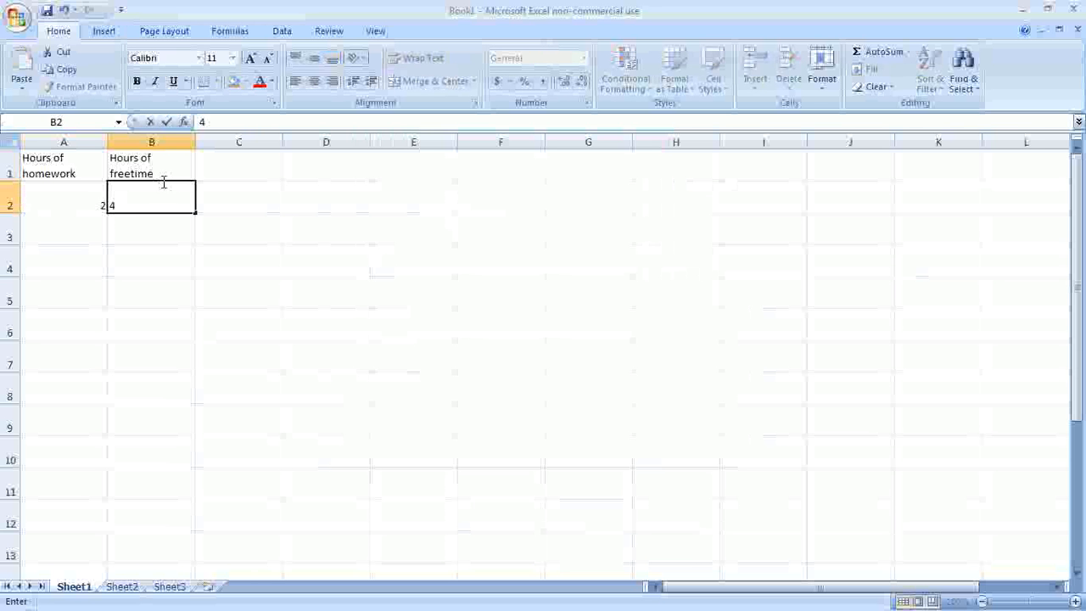
left_click(361, 362)
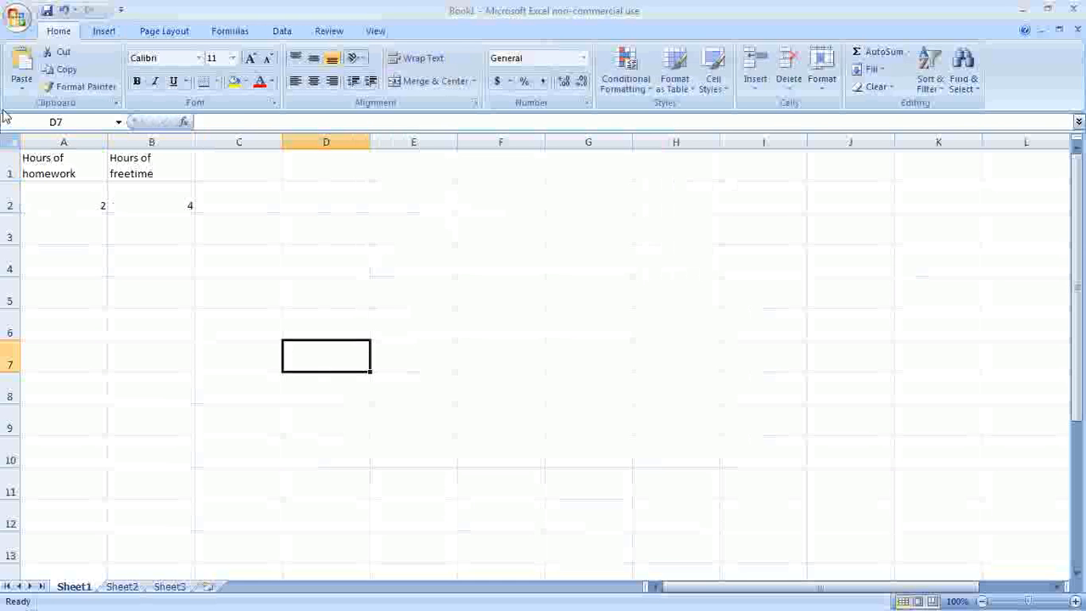
Insert a basic 2-D pie chart from the headings and values in A1:B2
left_click_drag(57, 173, 129, 196)
left_click(417, 253)
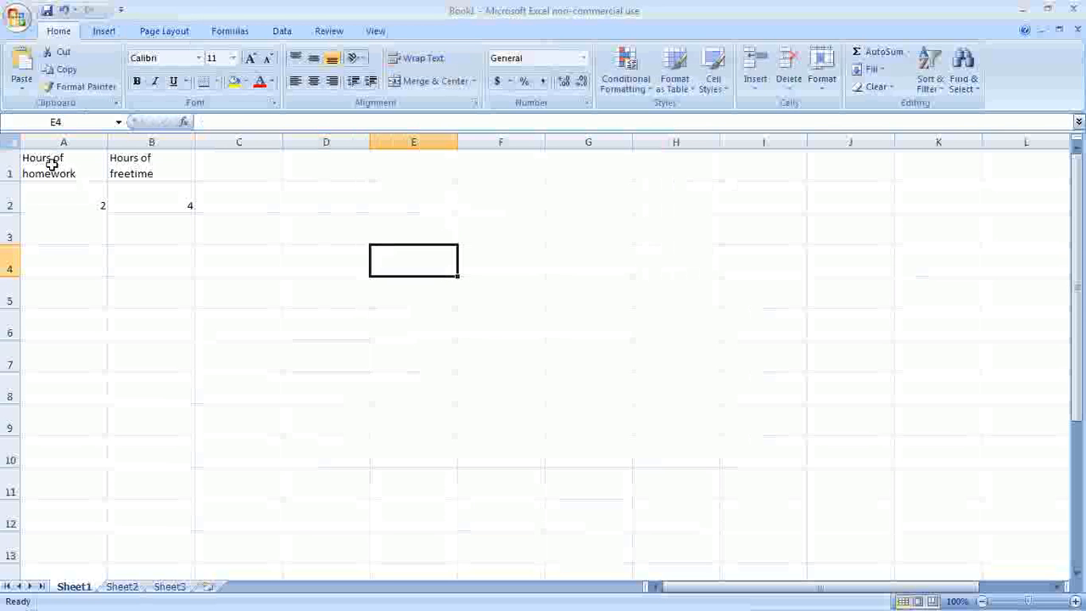
left_click_drag(50, 163, 132, 201)
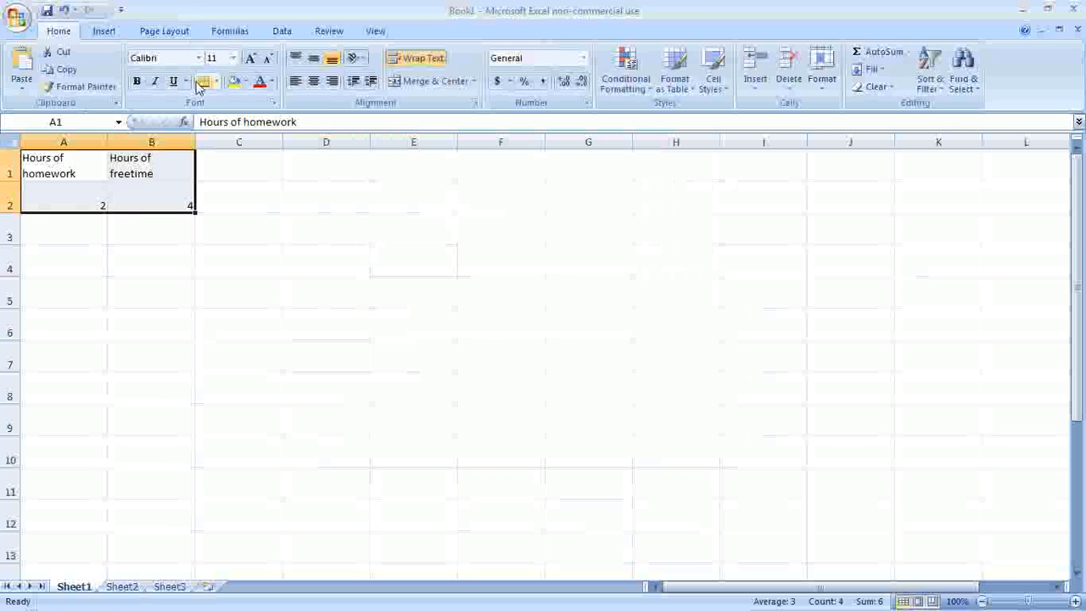
left_click(108, 34)
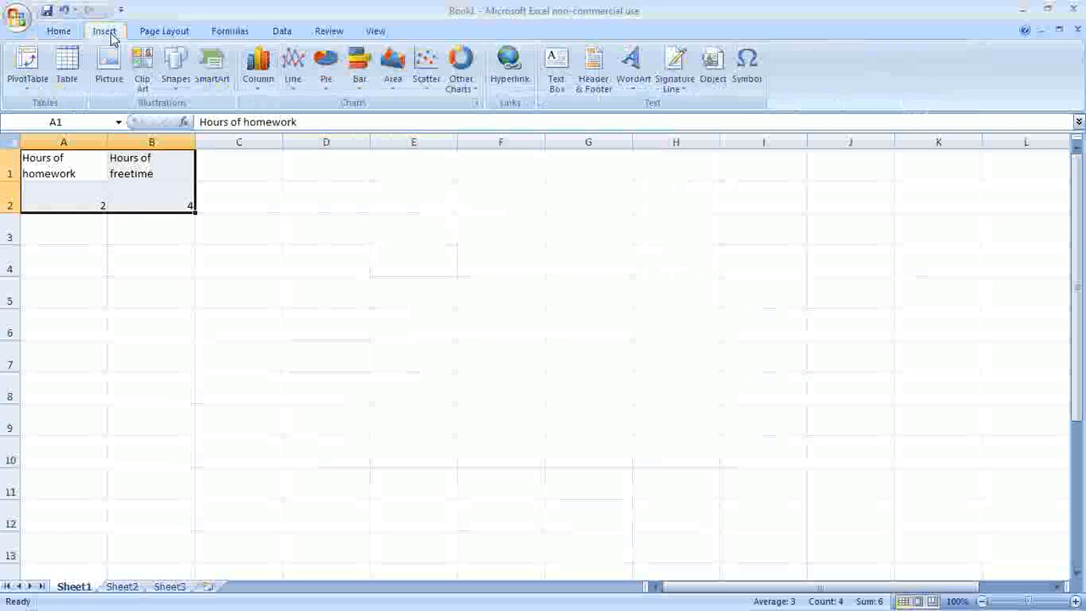
left_click(325, 84)
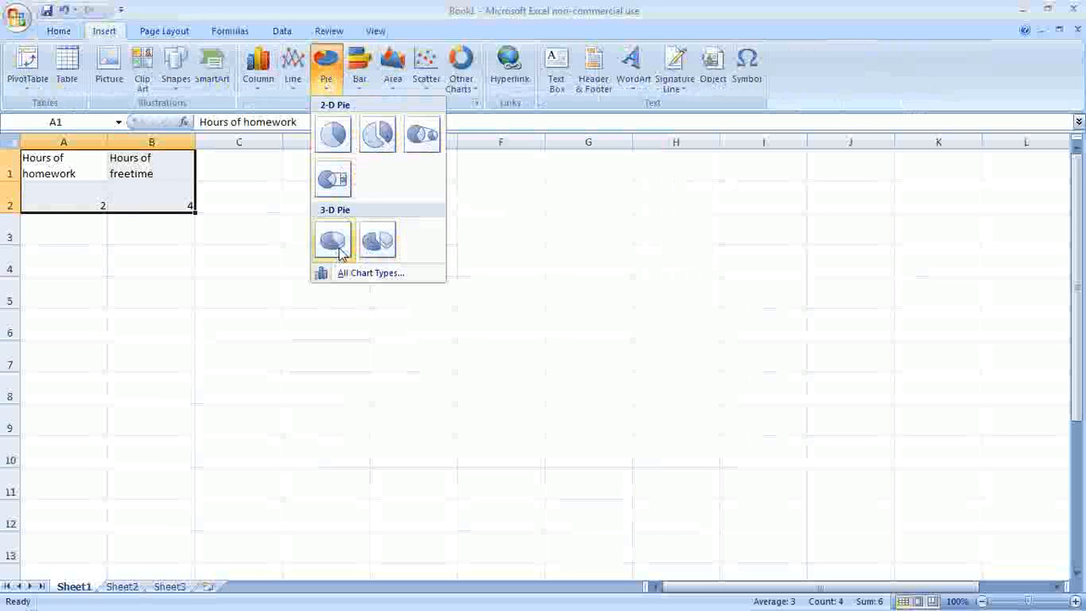
left_click(333, 134)
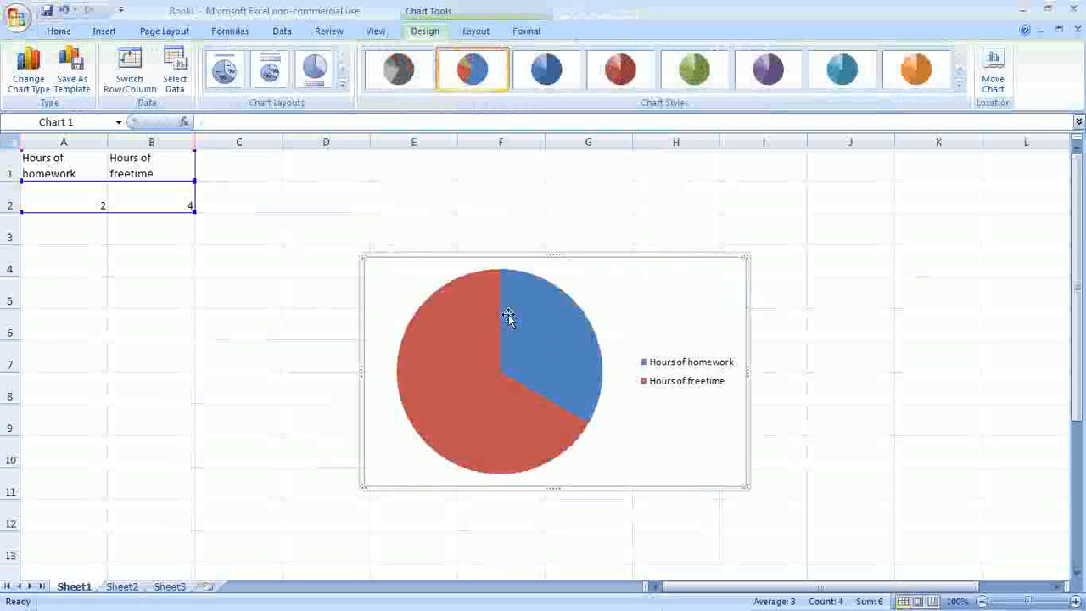
Replace the pie chart with a 2-D bar of pie chart of the data in A1:B2
key("Delete")
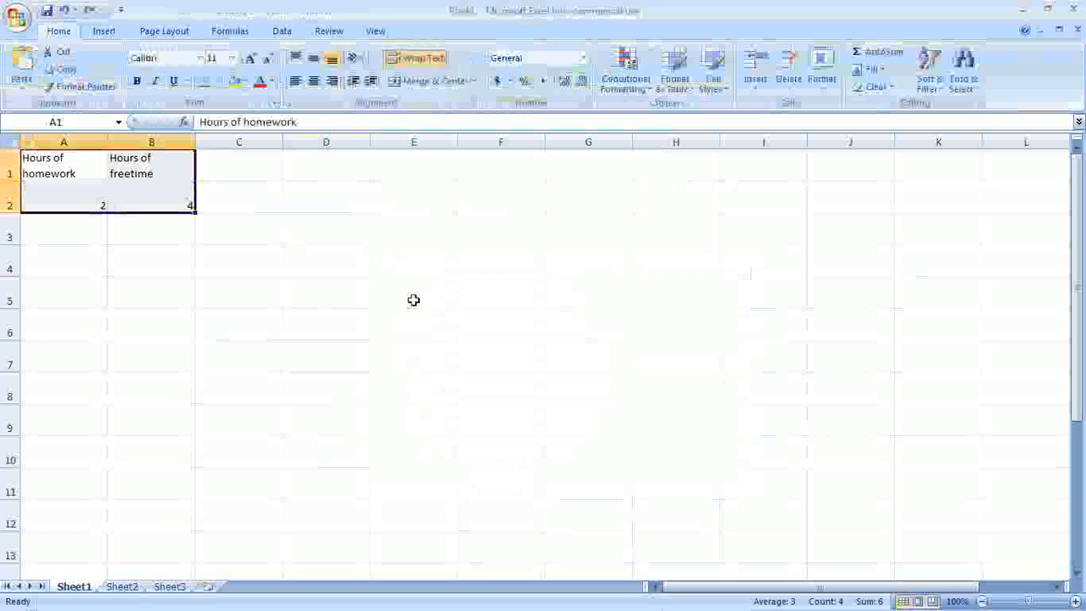
left_click(116, 36)
left_click(325, 78)
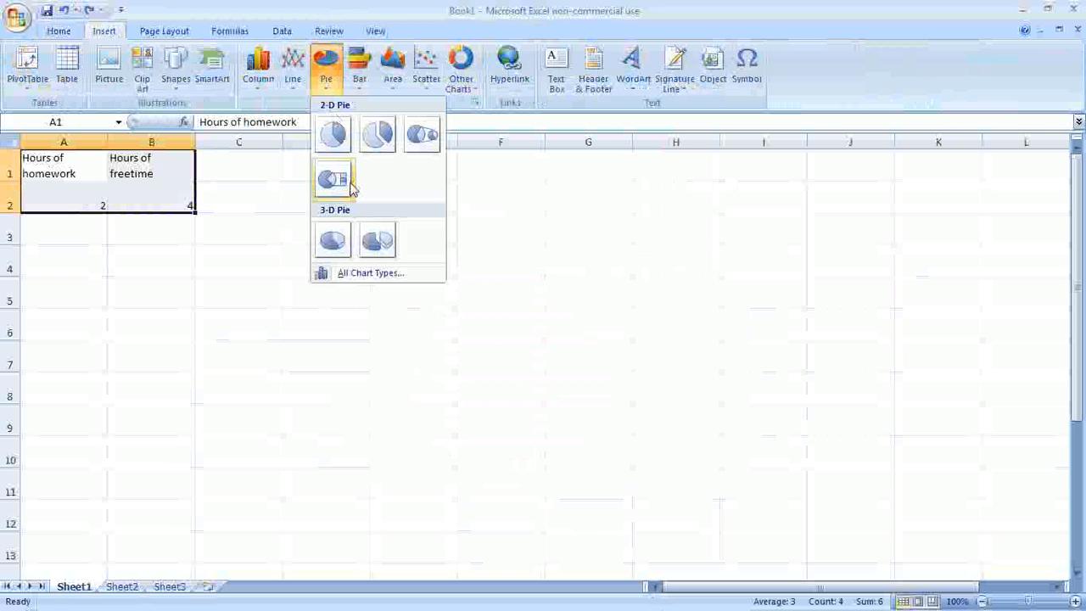
left_click(332, 179)
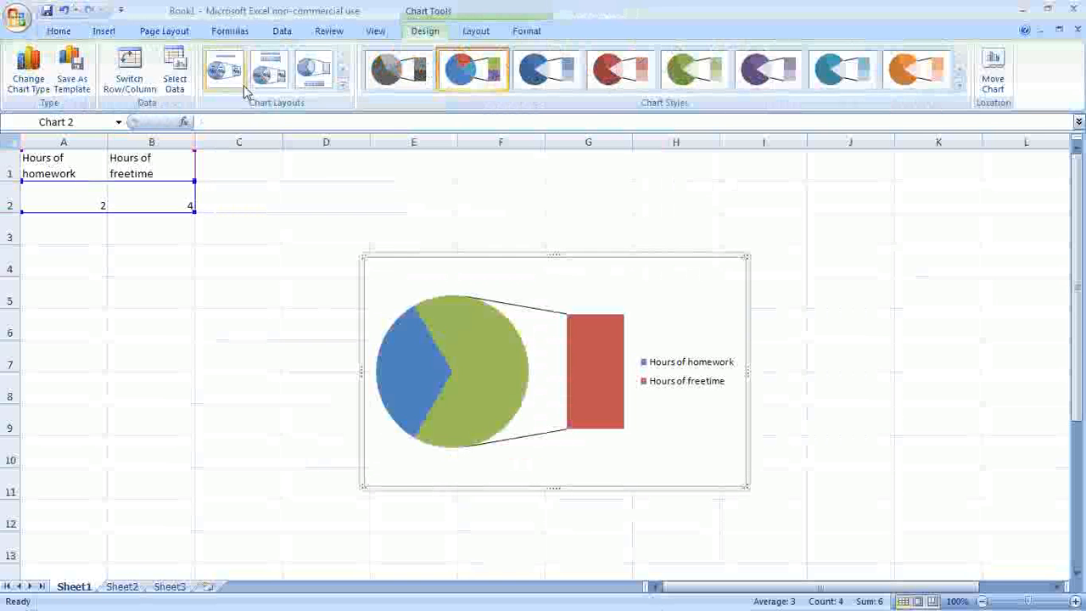
Replace the bar of pie chart with an exploded 3-D pie chart of the data in A1:B2
key("Delete")
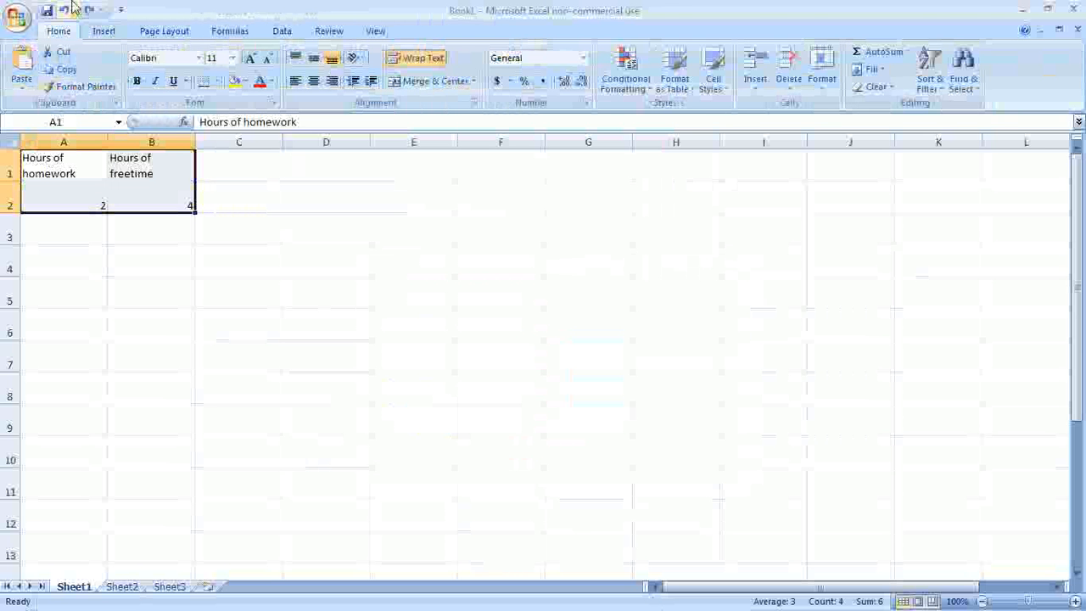
left_click(90, 32)
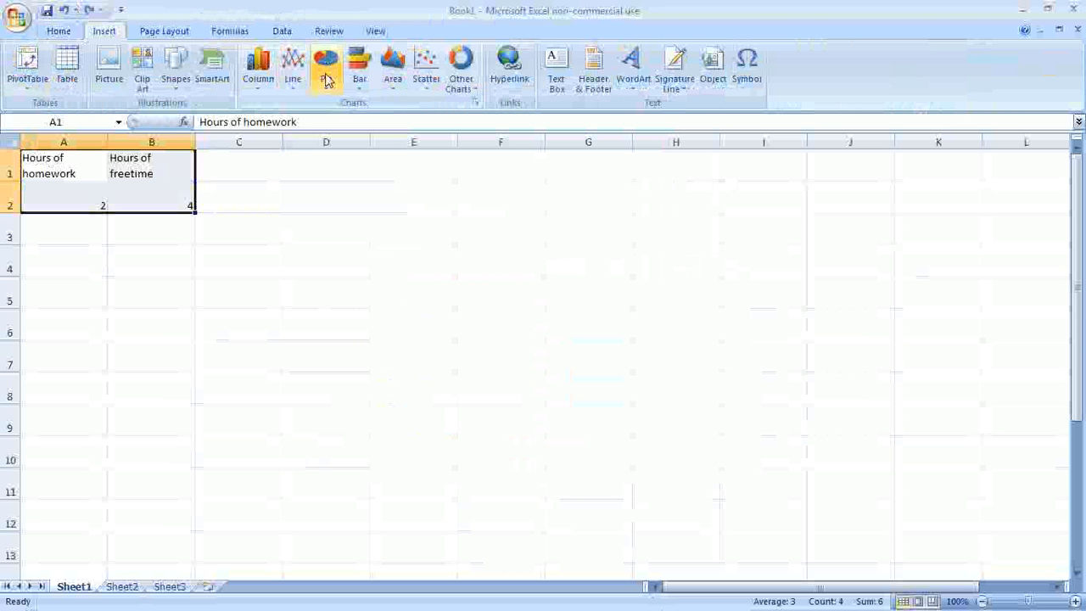
left_click(326, 71)
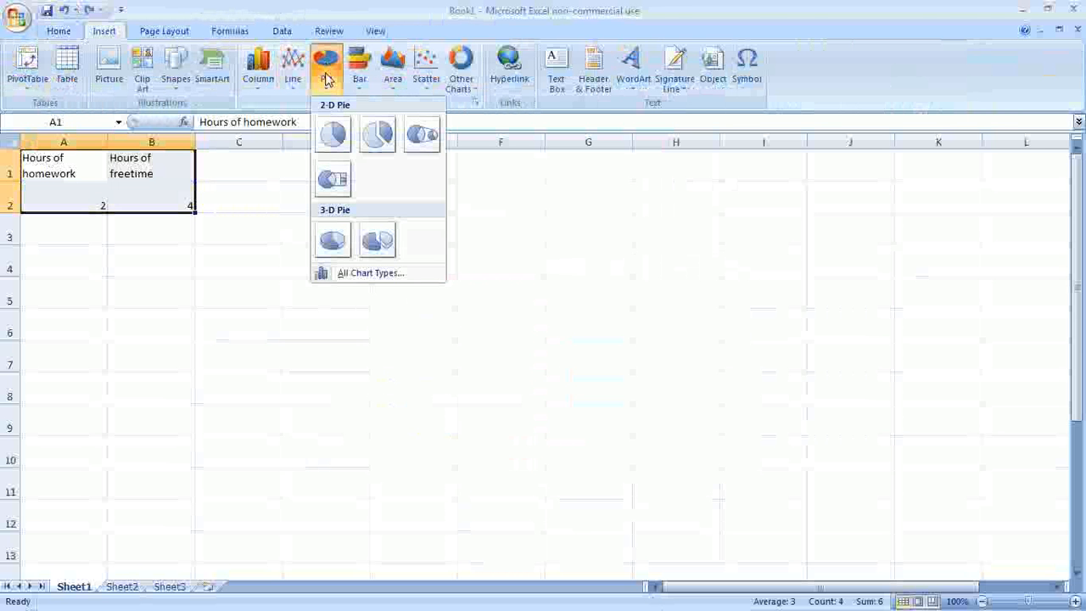
left_click(374, 245)
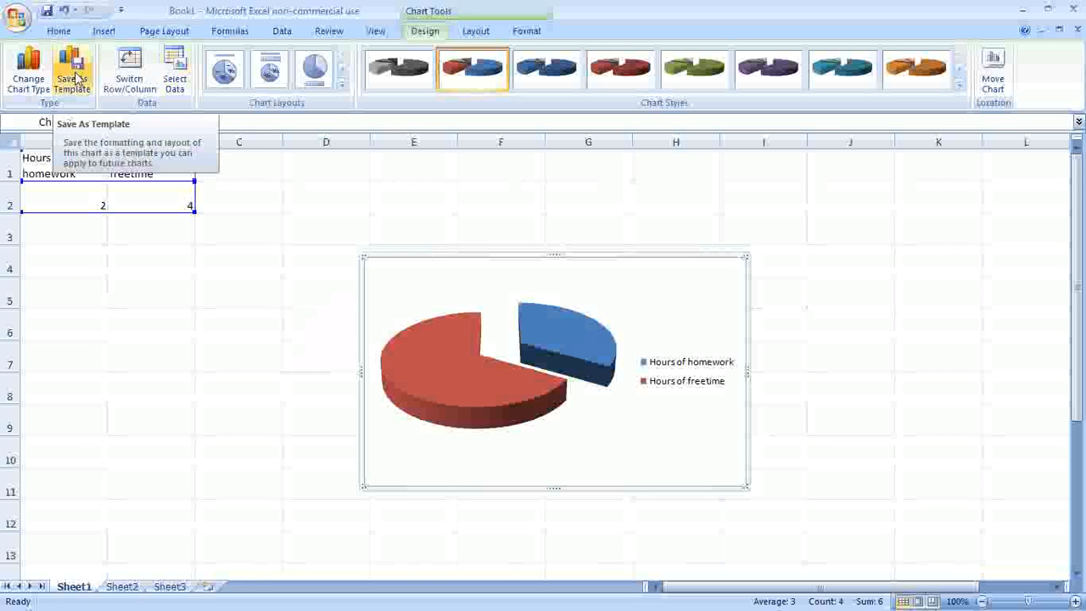
Try the blue, red and green chart styles on the exploded pie chart, and settle on the grayscale style
left_click(404, 75)
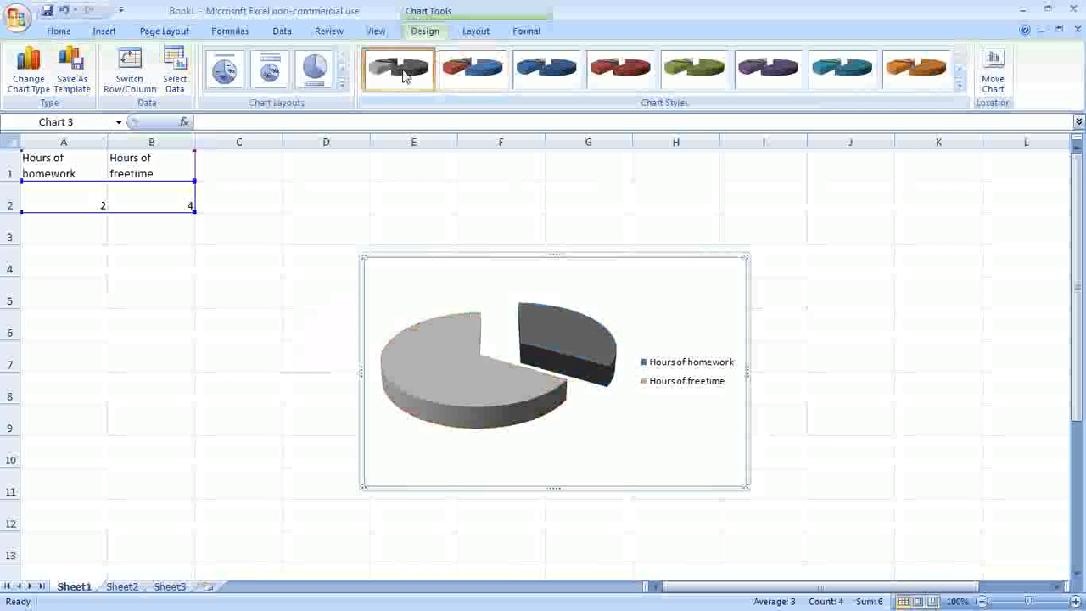
left_click(546, 72)
left_click(645, 78)
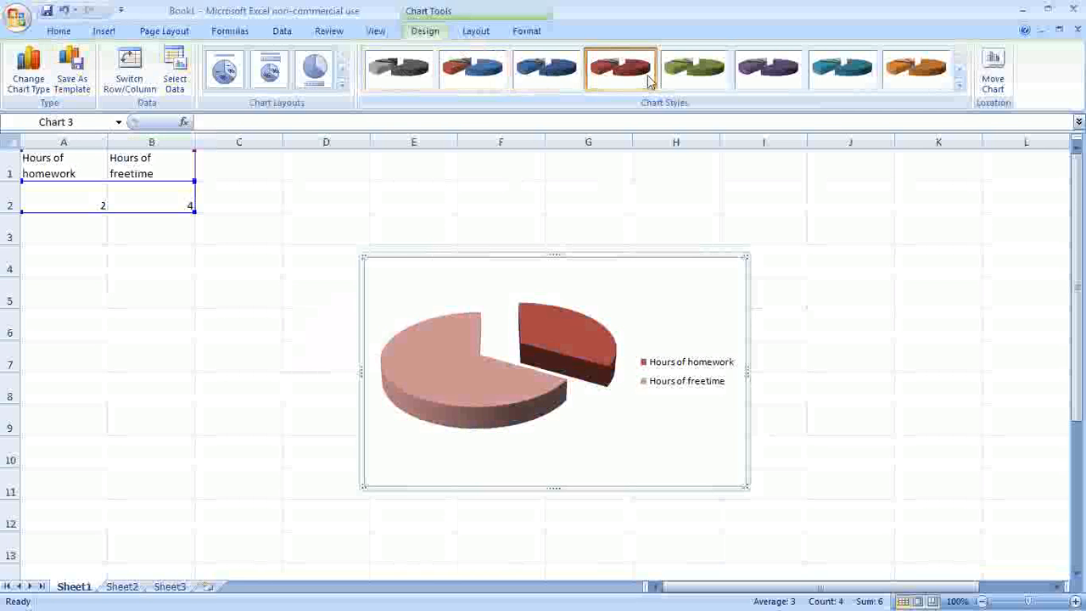
left_click(685, 79)
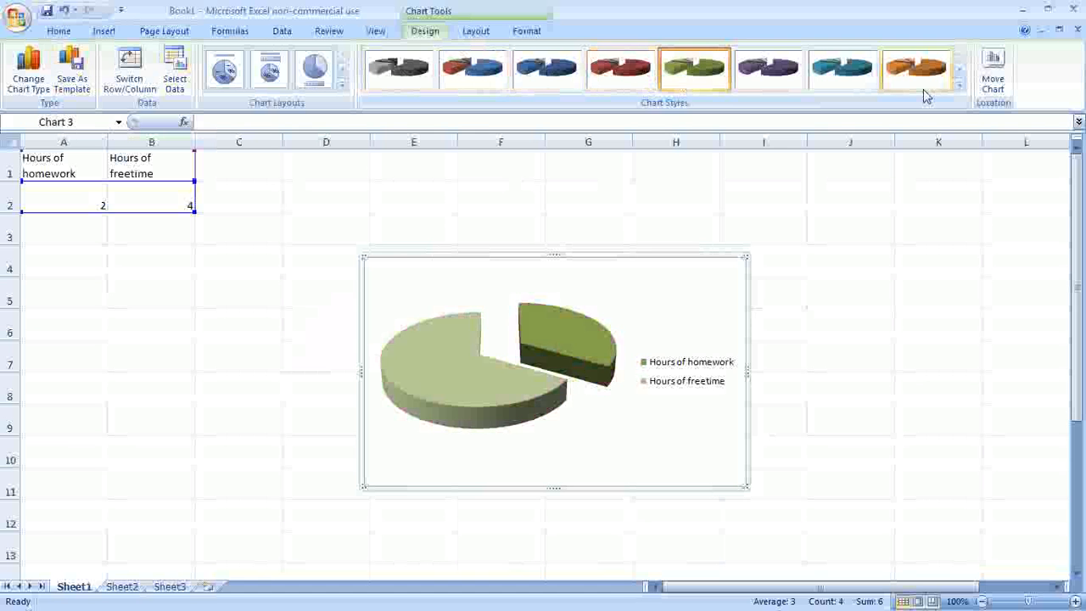
left_click(405, 85)
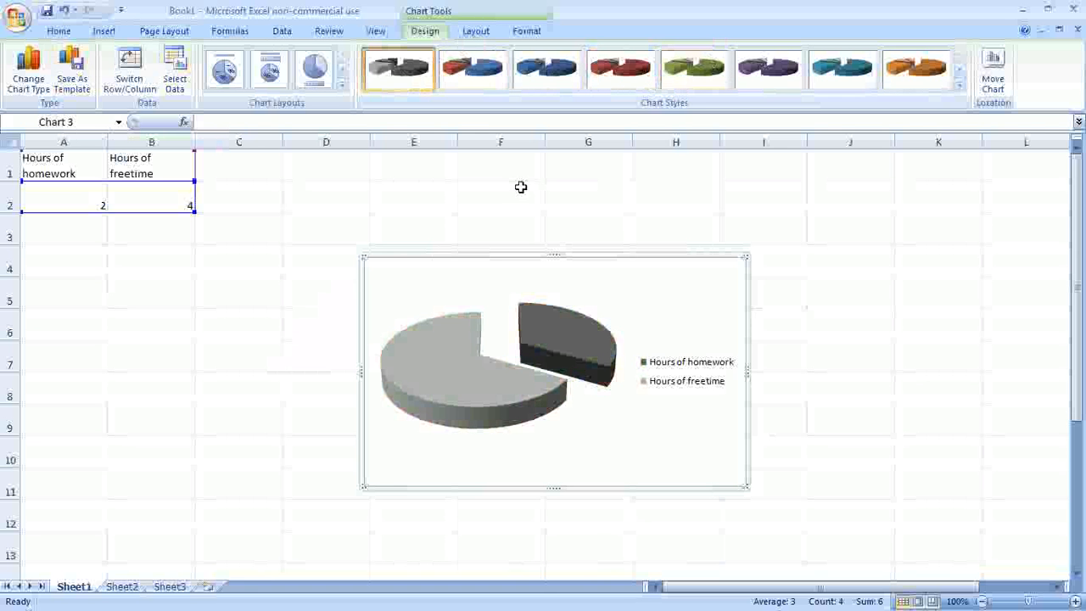
left_click(494, 301)
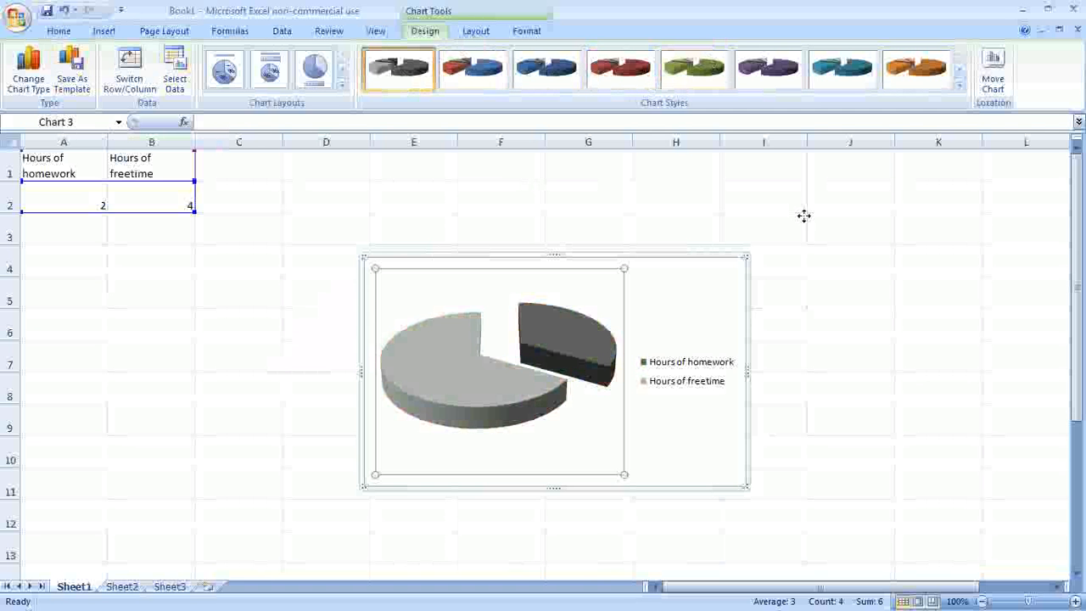
left_click_drag(535, 303, 657, 291)
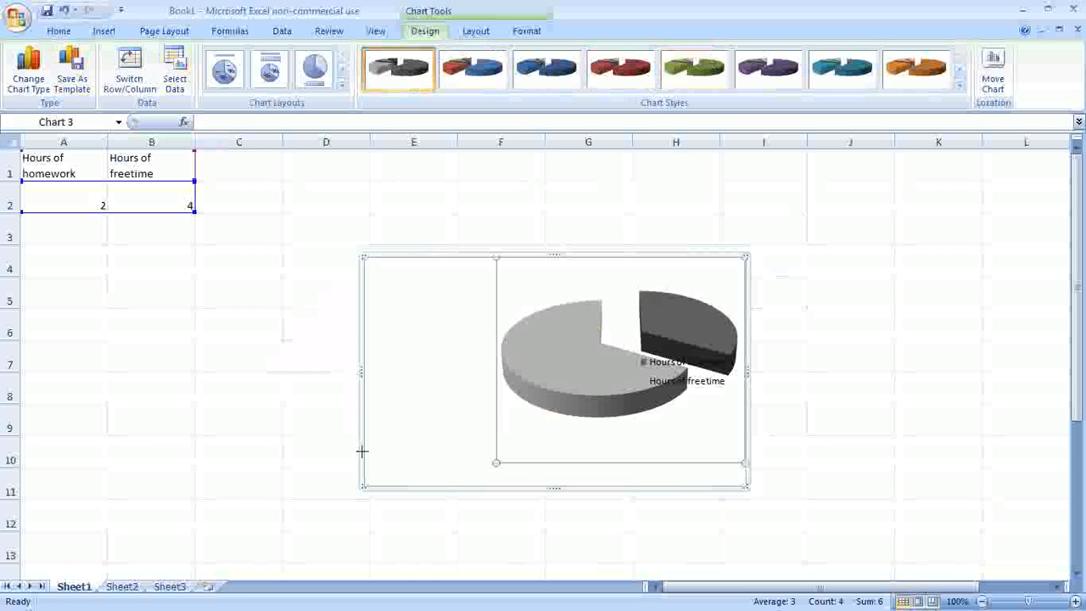
left_click_drag(365, 450, 366, 451)
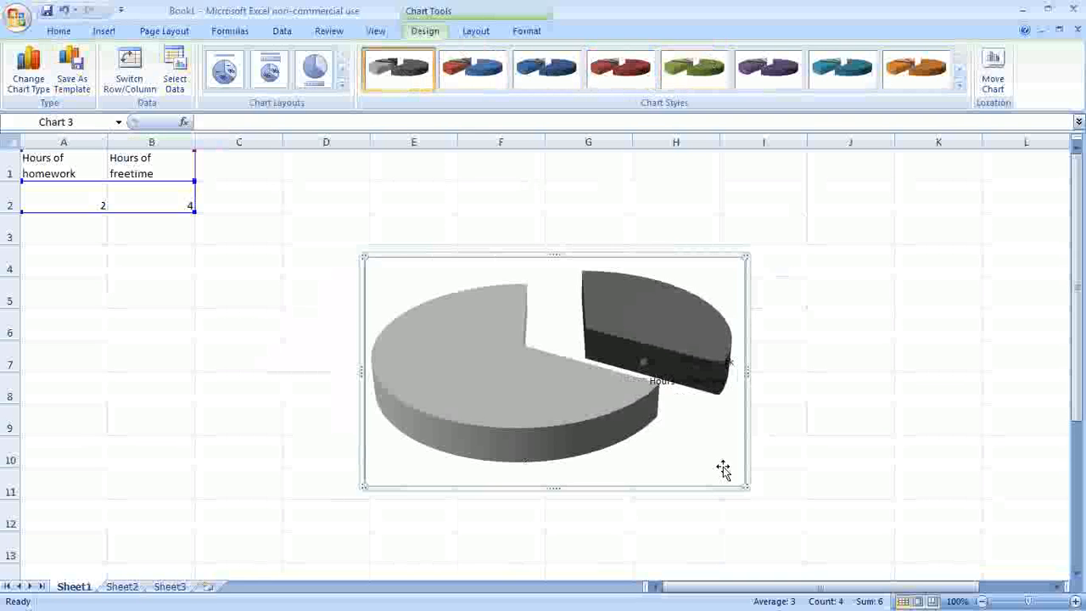
key("ctrl+z")
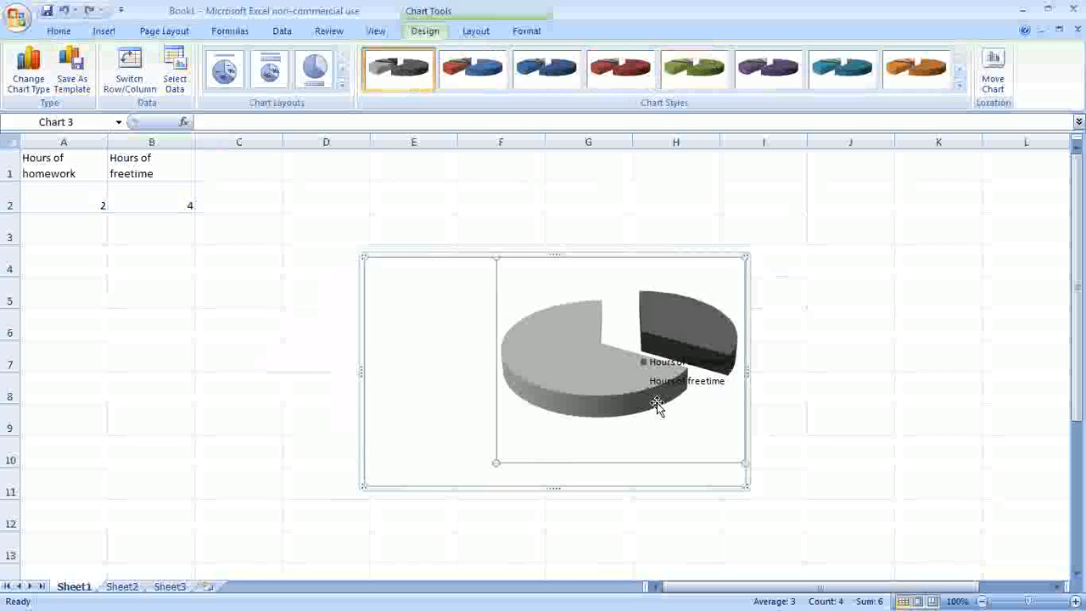
key("ctrl+z")
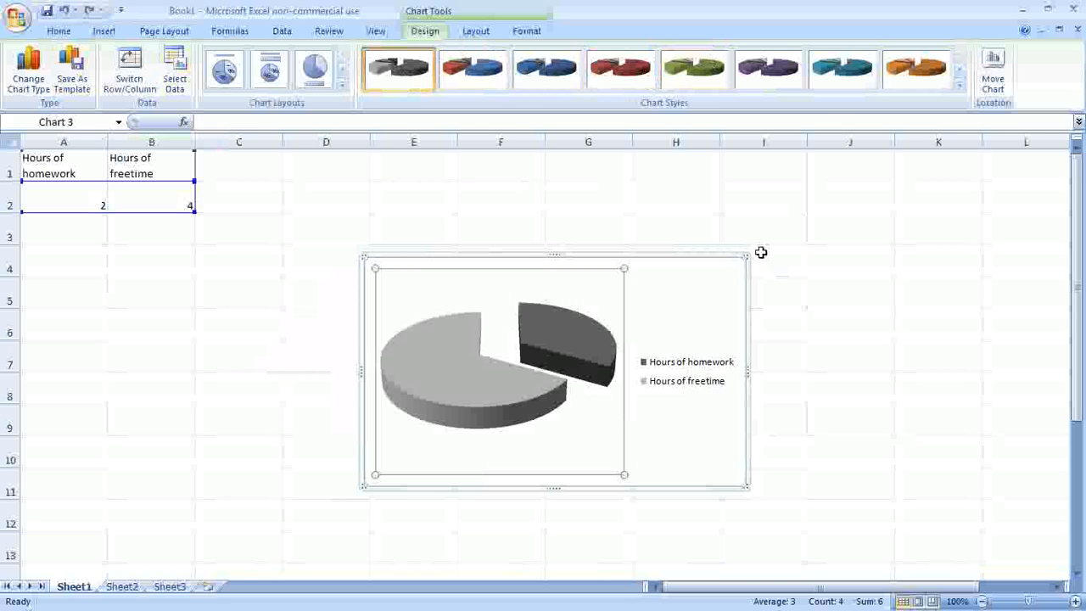
Move the whole pie chart to the top of the sheet, covering about columns J to N and rows 1 to 8
left_click(728, 277)
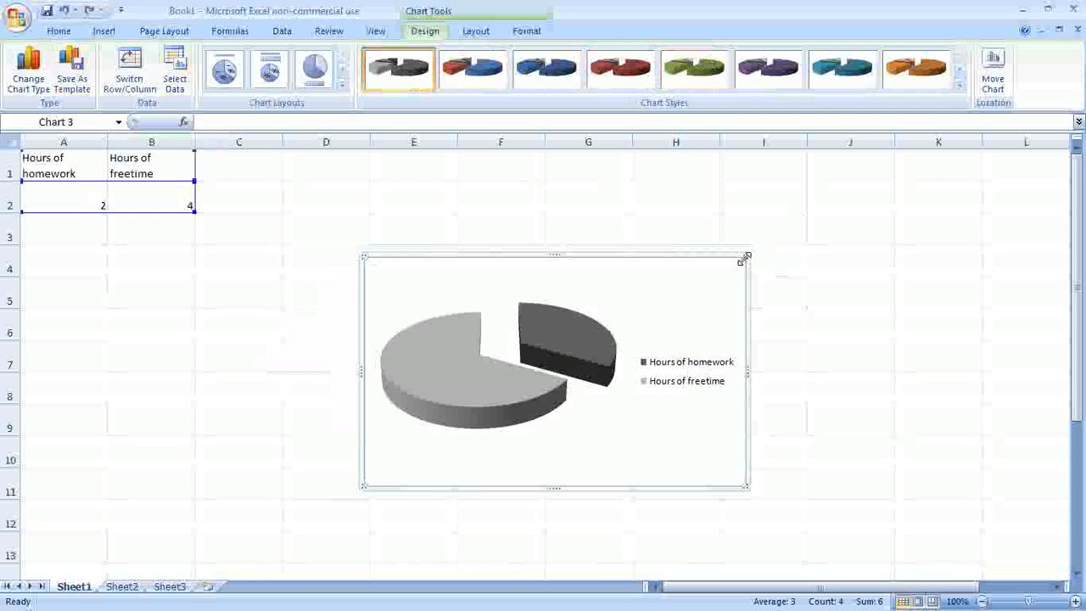
left_click_drag(1005, 156, 1060, 162)
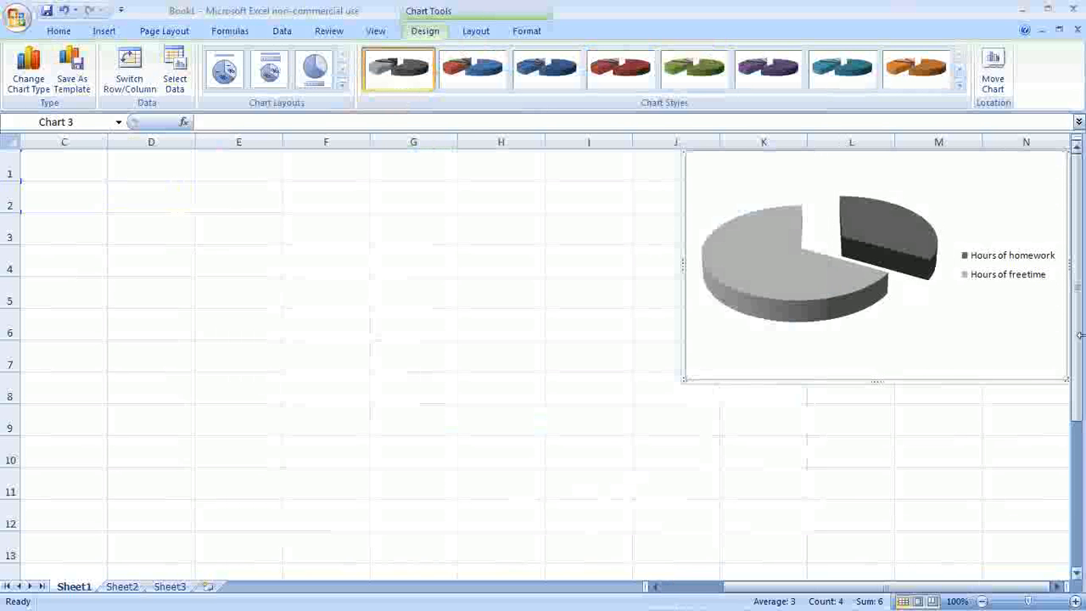
Insert a 3-D clustered column chart from the headings and values in A1:B2
left_click_drag(973, 592, 908, 591)
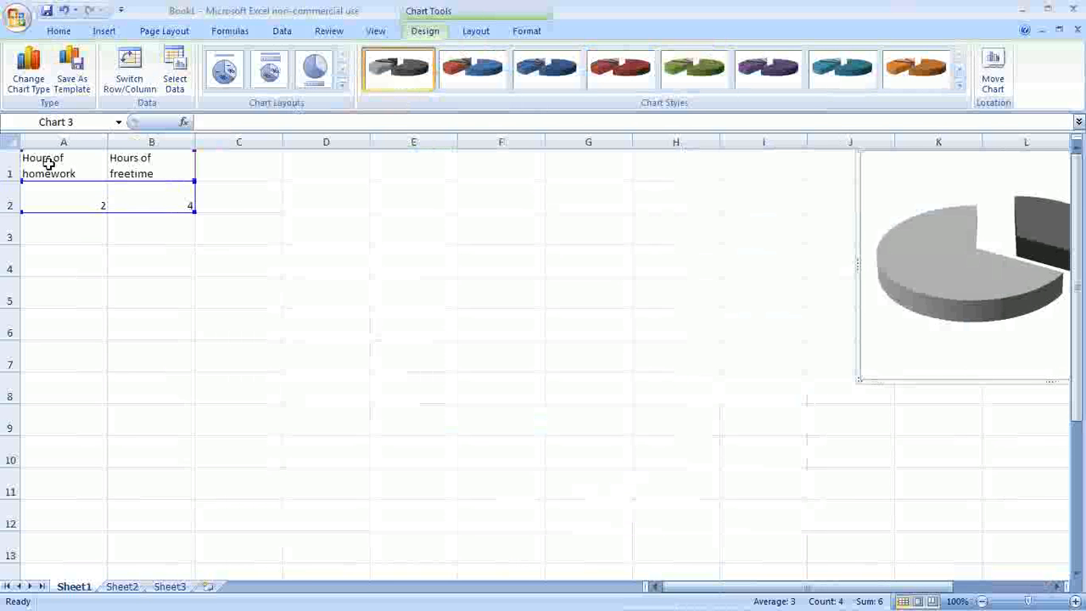
left_click_drag(48, 163, 151, 203)
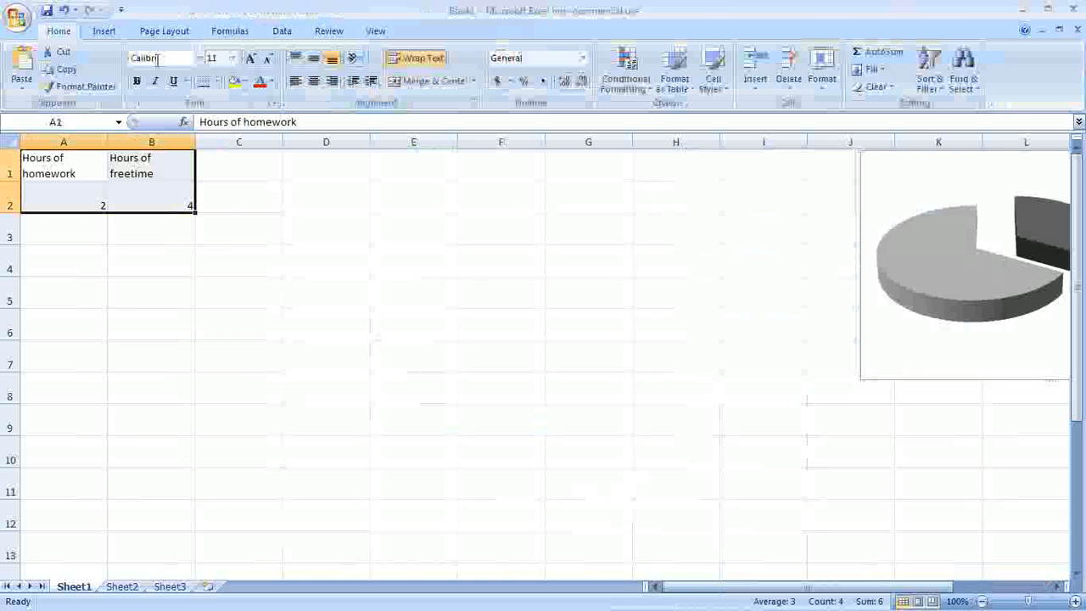
left_click(103, 32)
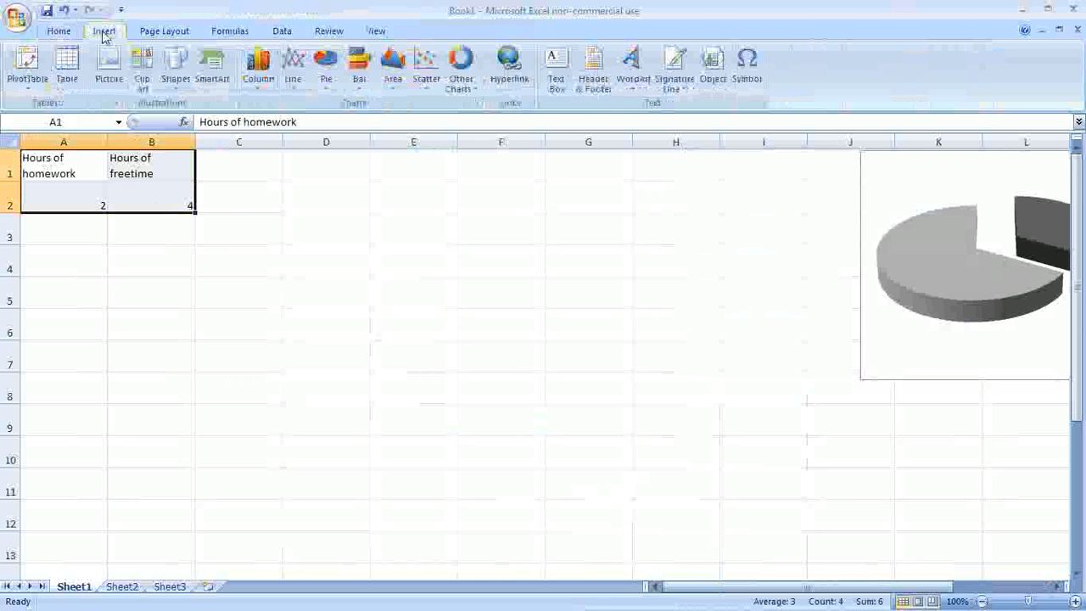
left_click(262, 85)
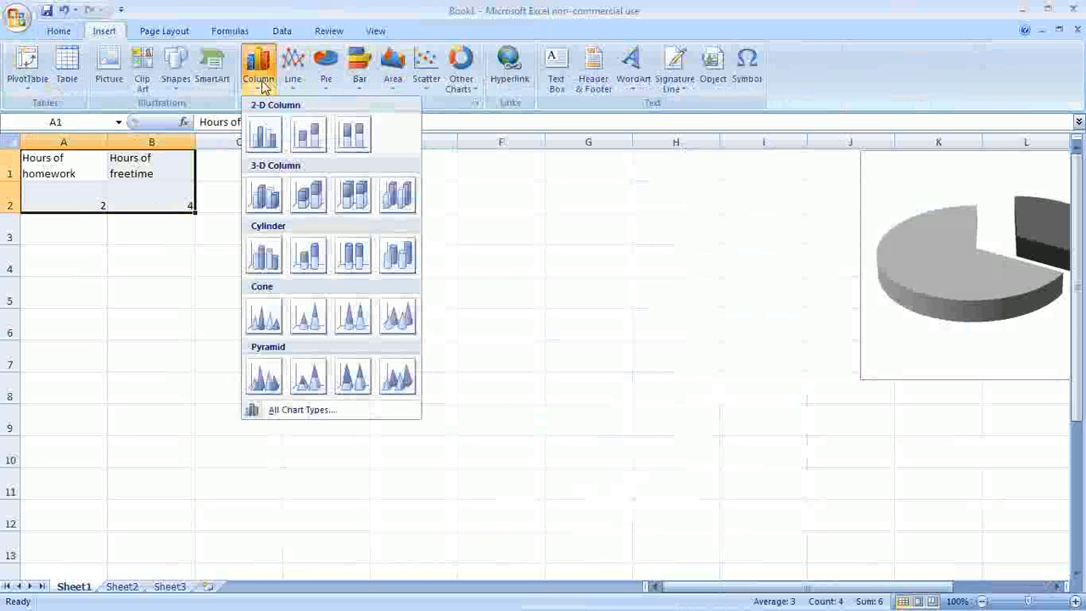
left_click(271, 211)
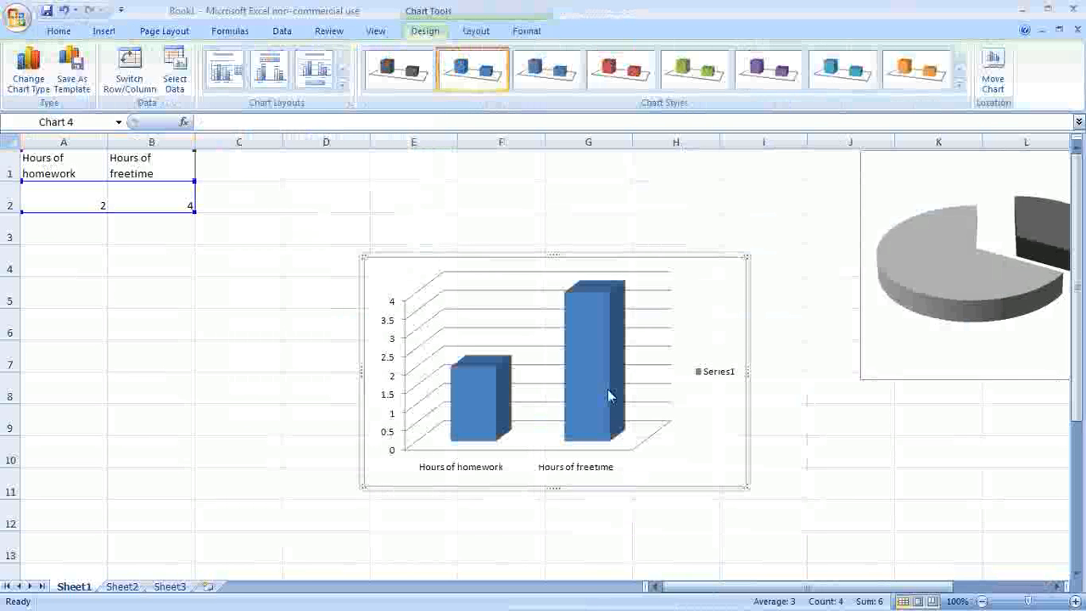
Move the column chart to the top of the sheet directly beside the pie chart, covering about columns F to J
left_click(617, 323)
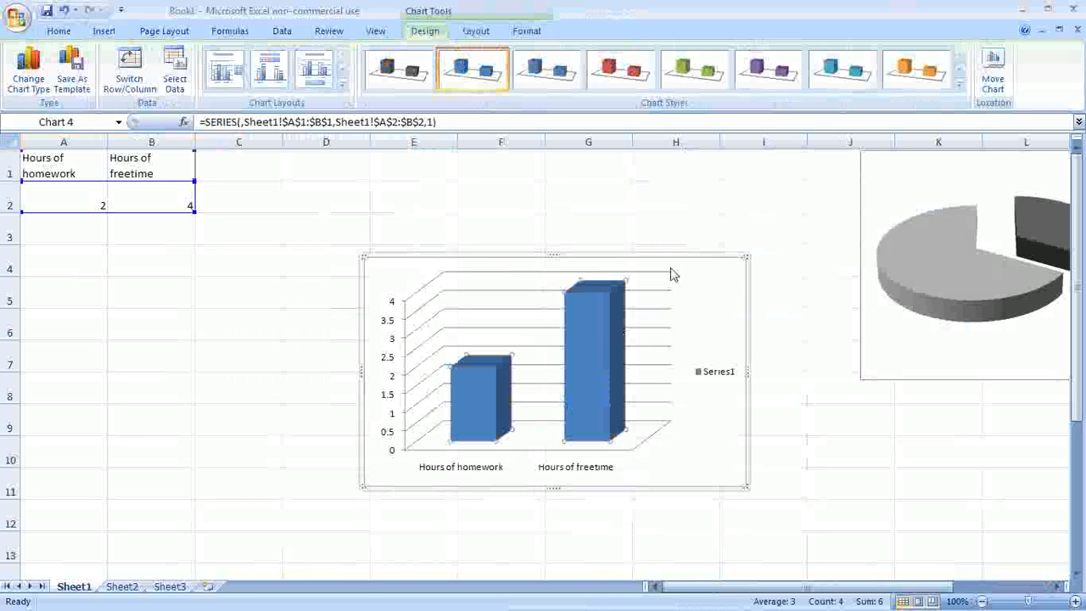
left_click(626, 321)
left_click(722, 315)
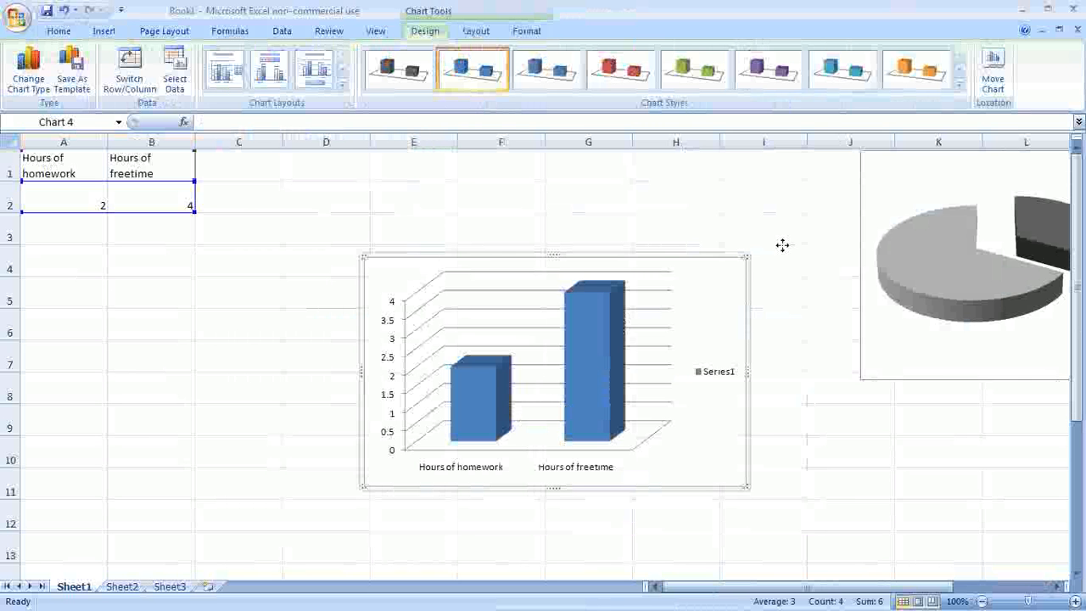
left_click_drag(824, 205, 823, 205)
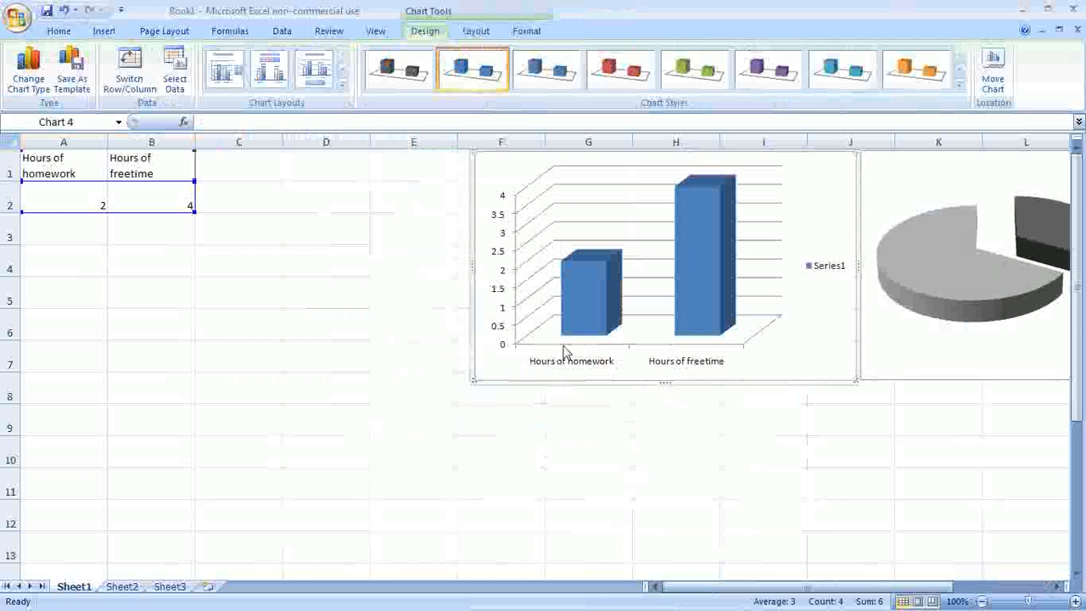
left_click(109, 32)
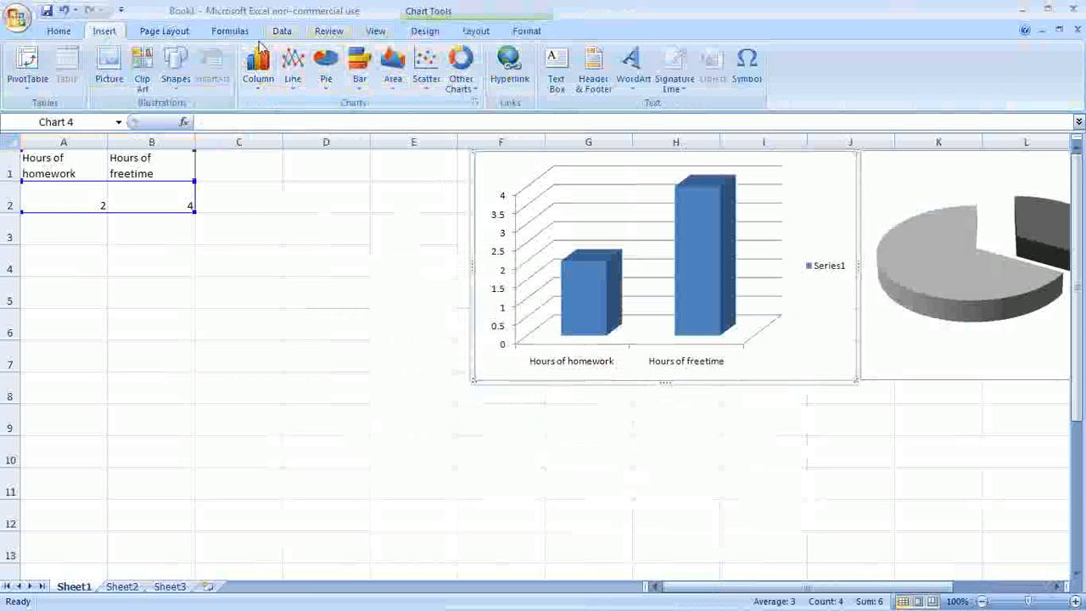
left_click(170, 32)
left_click(249, 33)
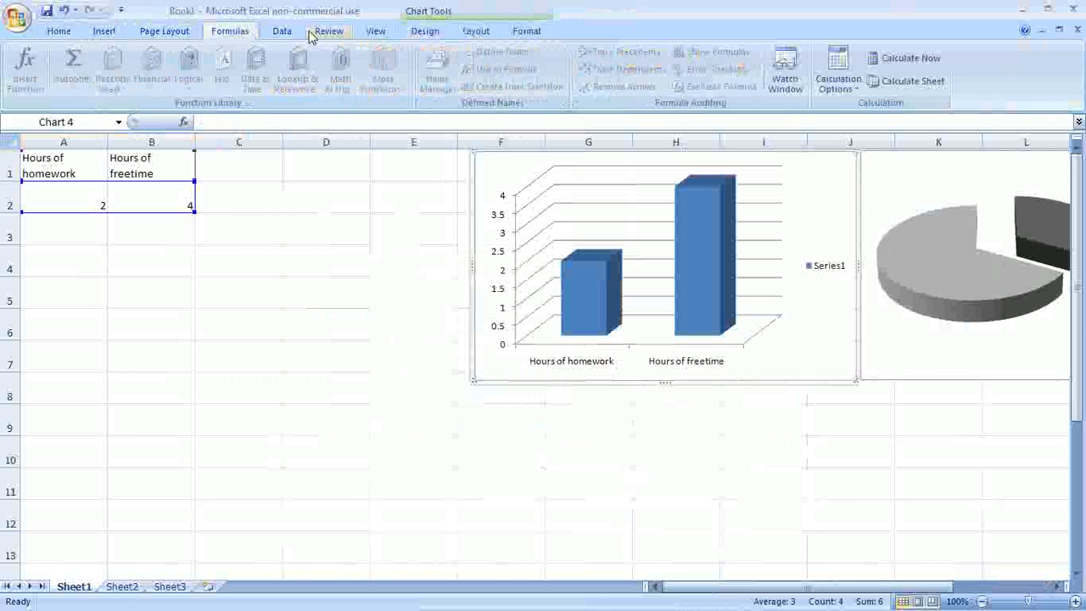
left_click(282, 31)
left_click(328, 32)
left_click(375, 32)
left_click(409, 31)
left_click(476, 30)
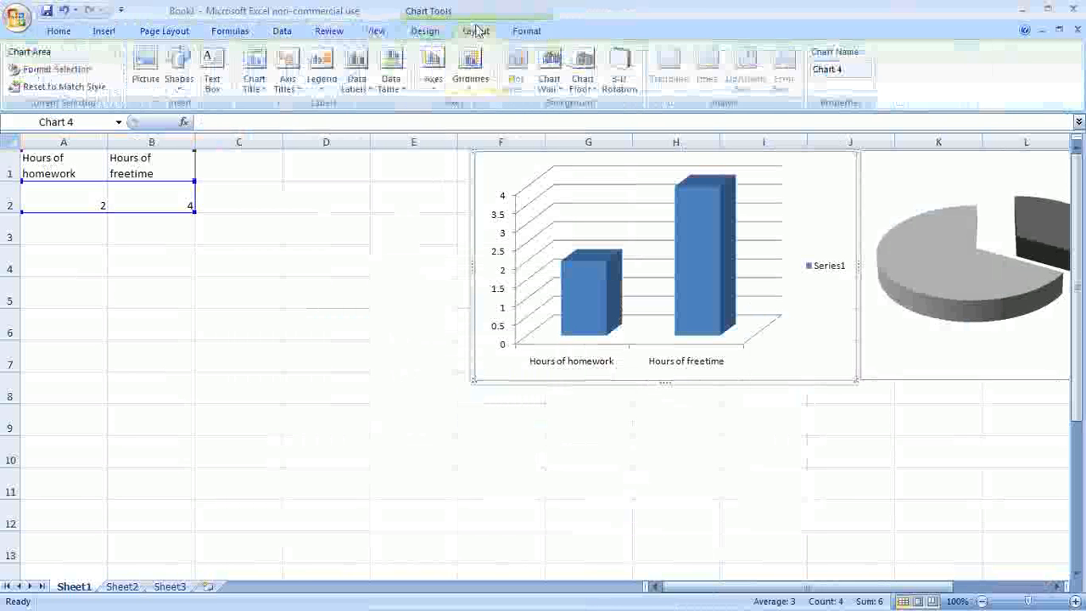
Try the blue, red and purple chart styles on the column chart, and settle on the dark gray style
left_click(424, 31)
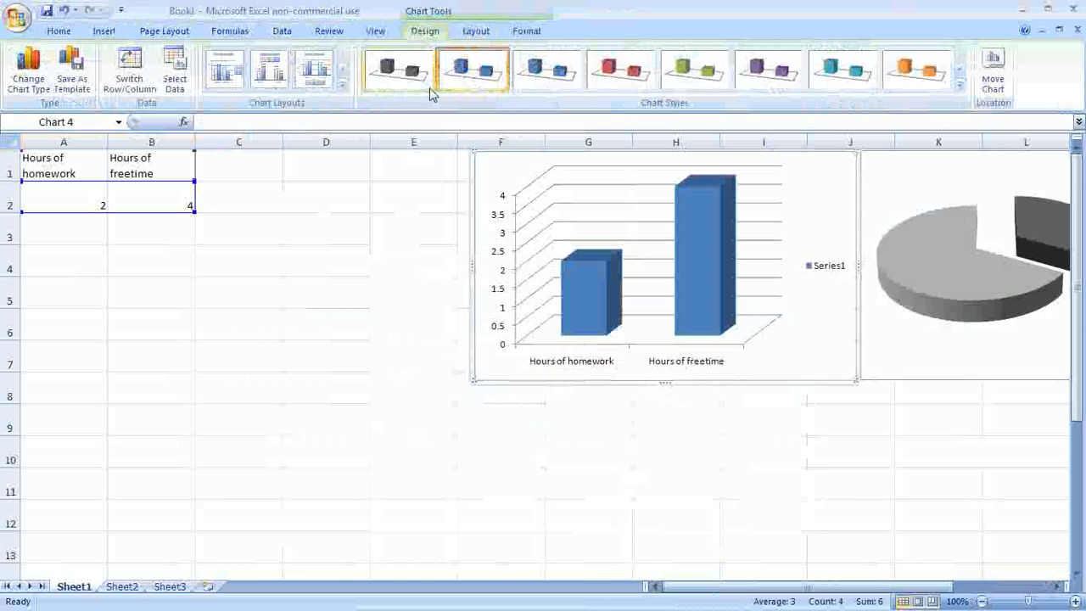
left_click(406, 71)
left_click(547, 69)
left_click(620, 70)
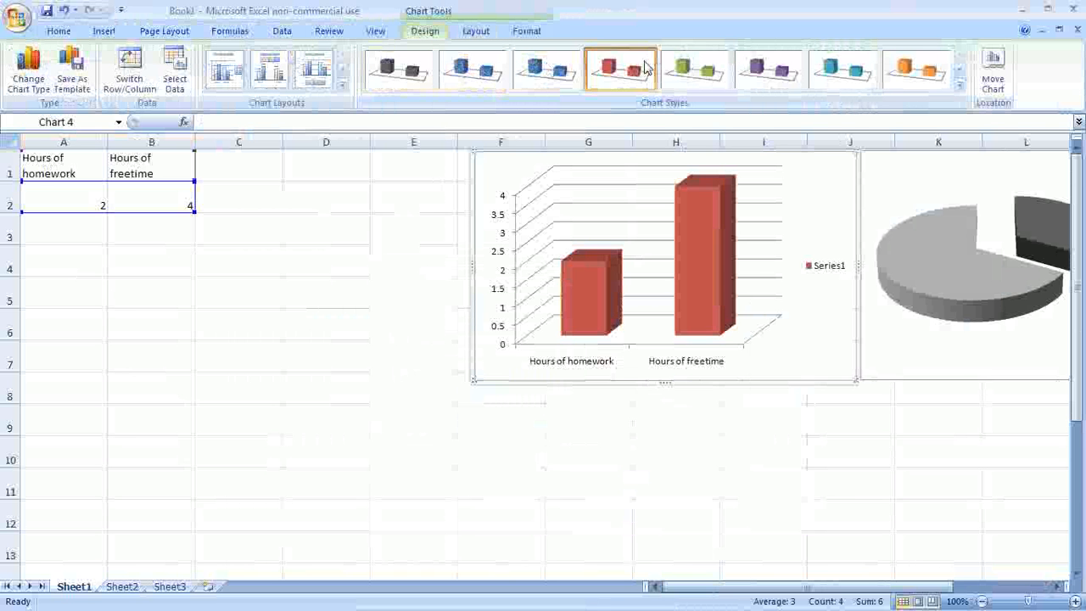
left_click(768, 69)
left_click(410, 72)
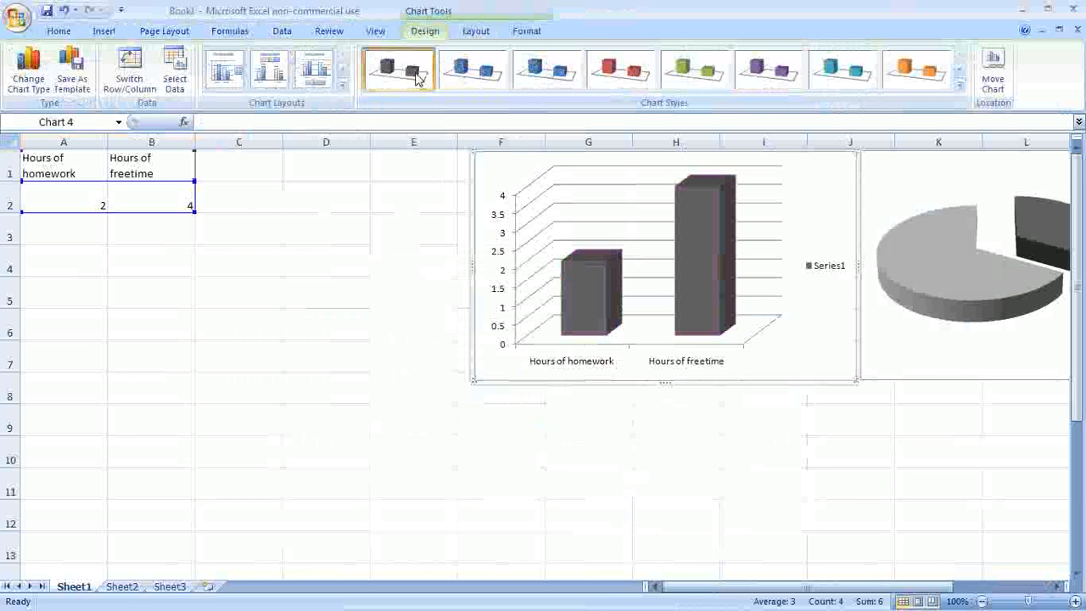
Minimize the workbook window to show the desktop
left_click(1034, 12)
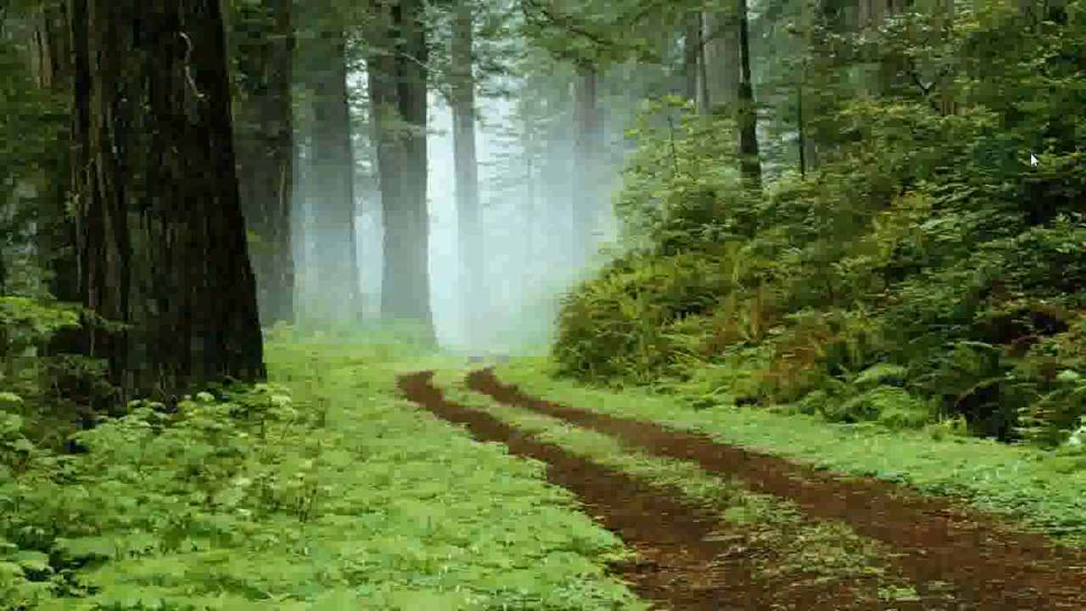